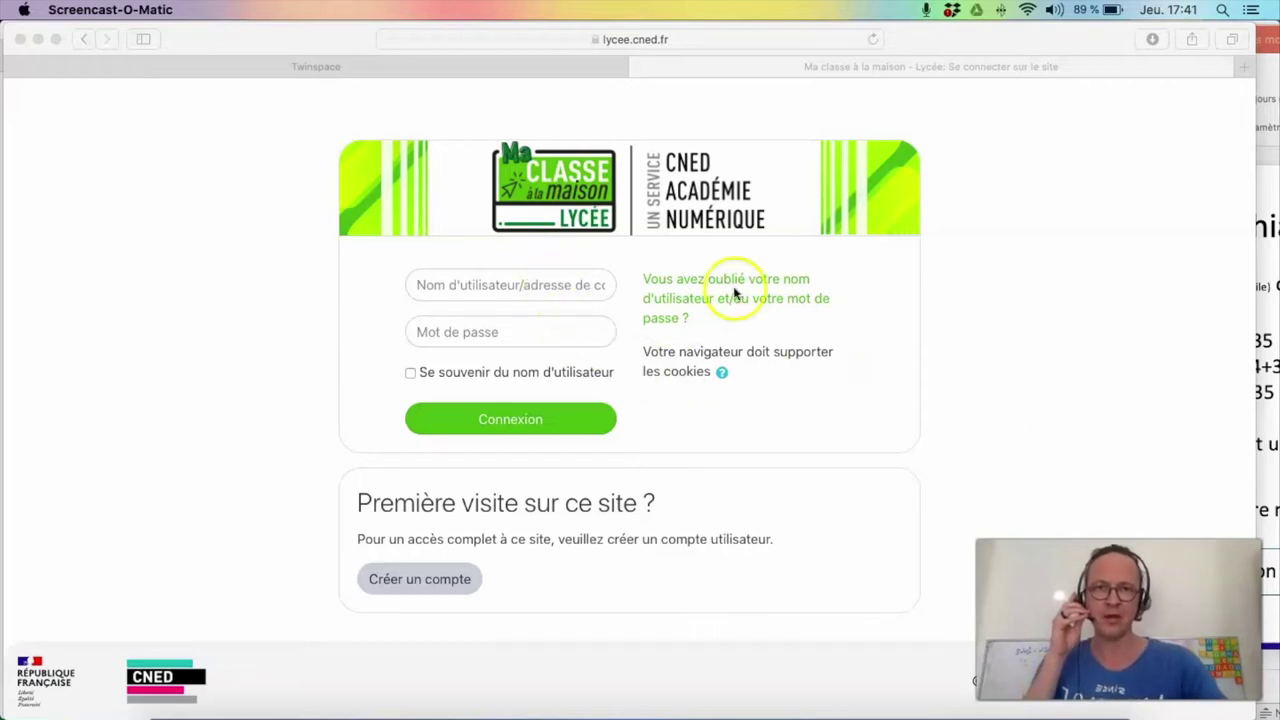
# - Bring the Safari window showing the lycee.cned.fr login page to the front
pyautogui.click(1043, 41)
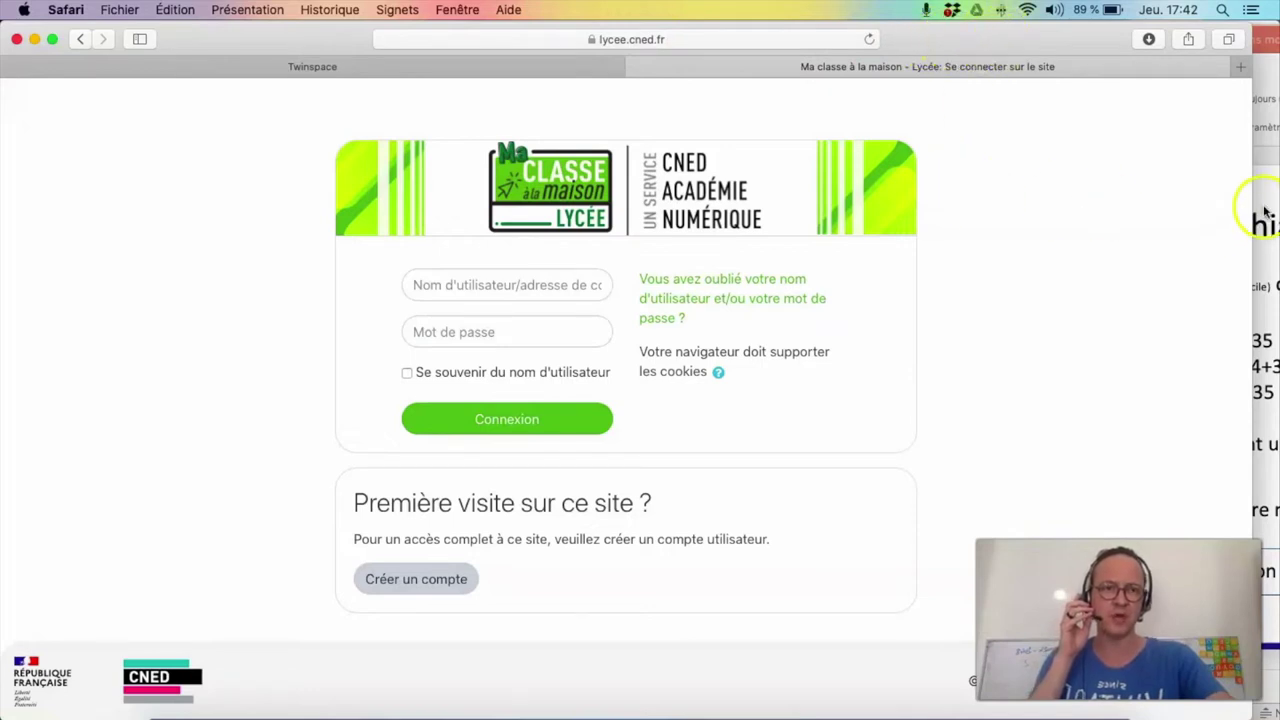
# - Sign in to Ma classe à la maison with the saved teacher login from Safari autofill
pyautogui.click(1262, 210)
pyautogui.click(930, 42)
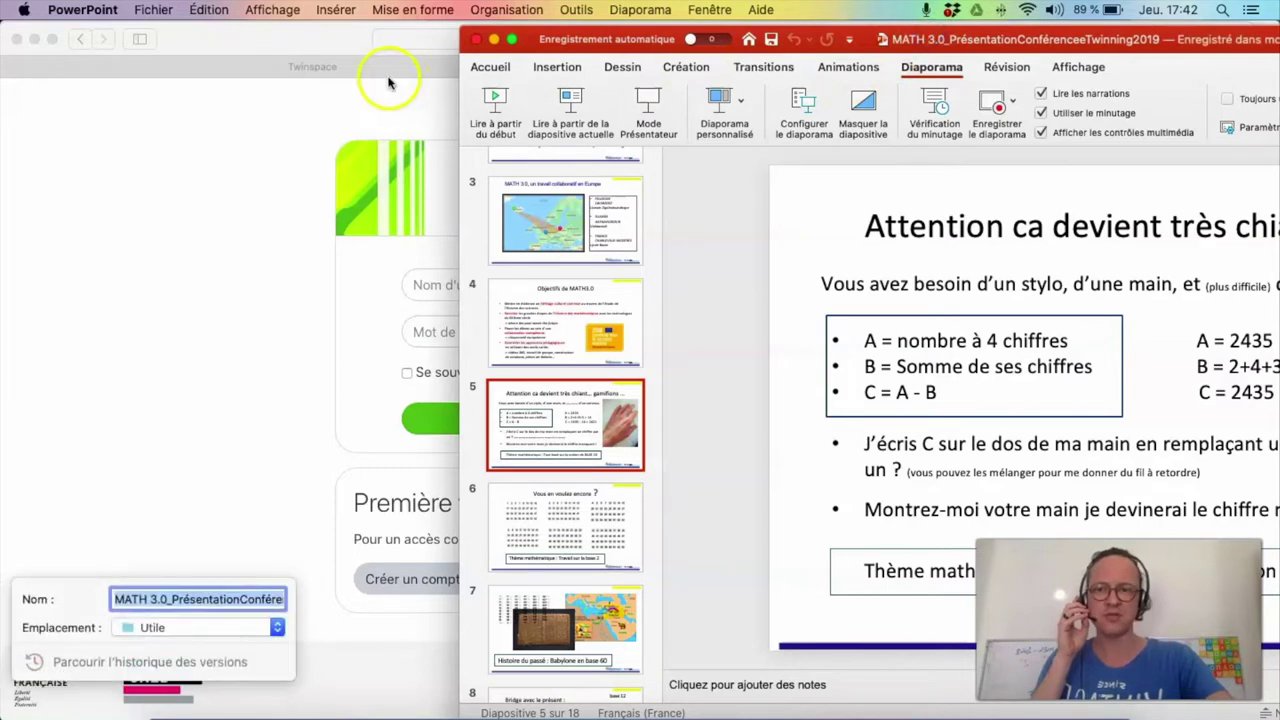
pyautogui.click(256, 148)
pyautogui.click(452, 288)
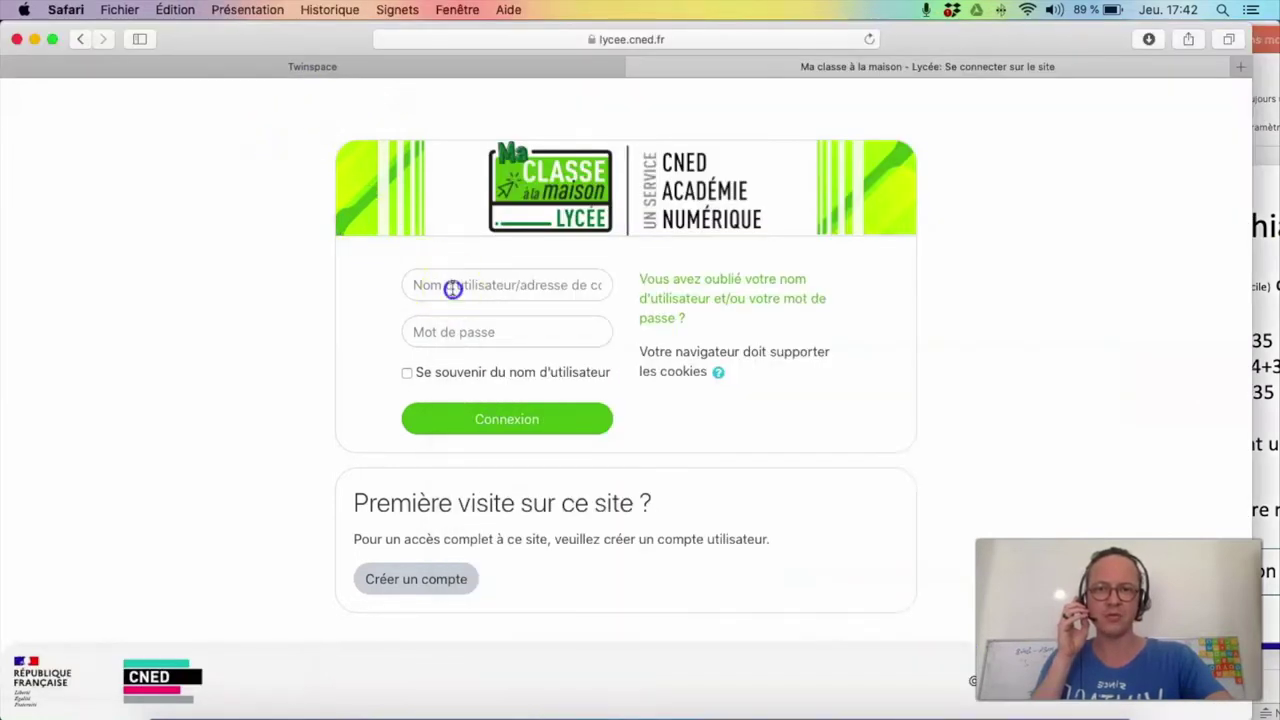
pyautogui.click(459, 321)
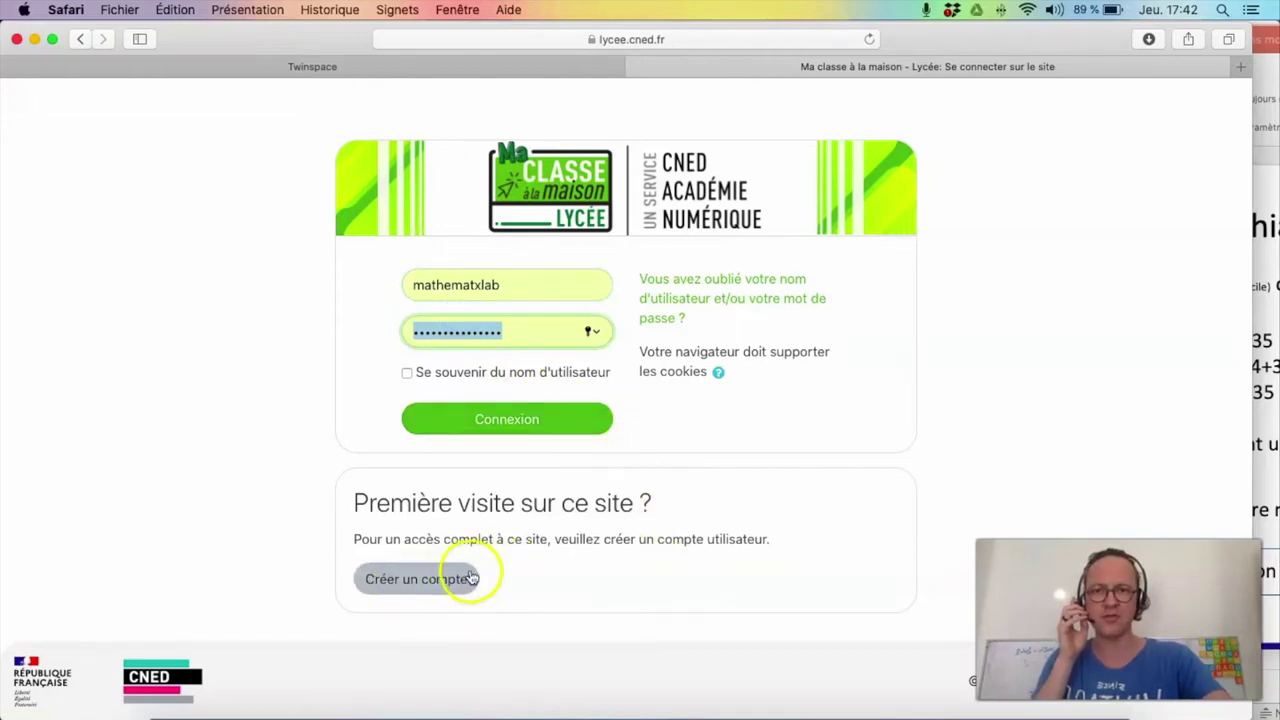
pyautogui.click(519, 427)
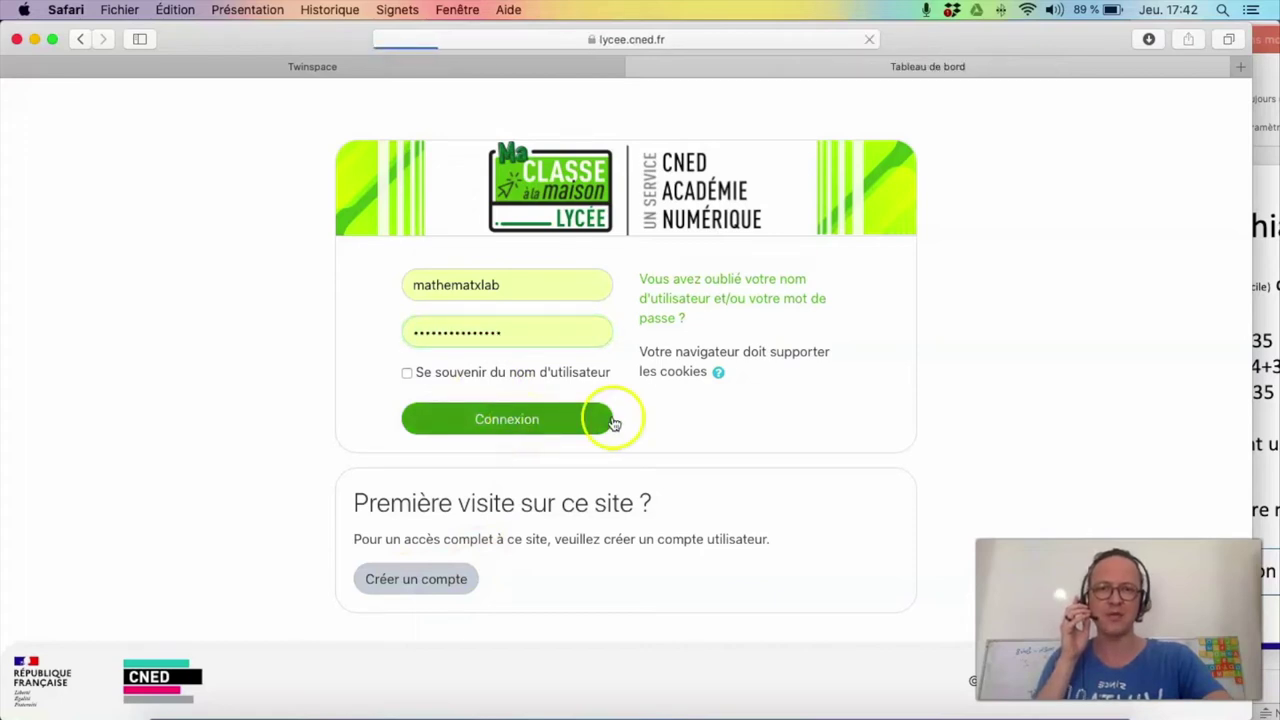
# - Open the Classes Virtuelles course and scroll down to its virtual-class links
pyautogui.scroll(-10, 670, 414)
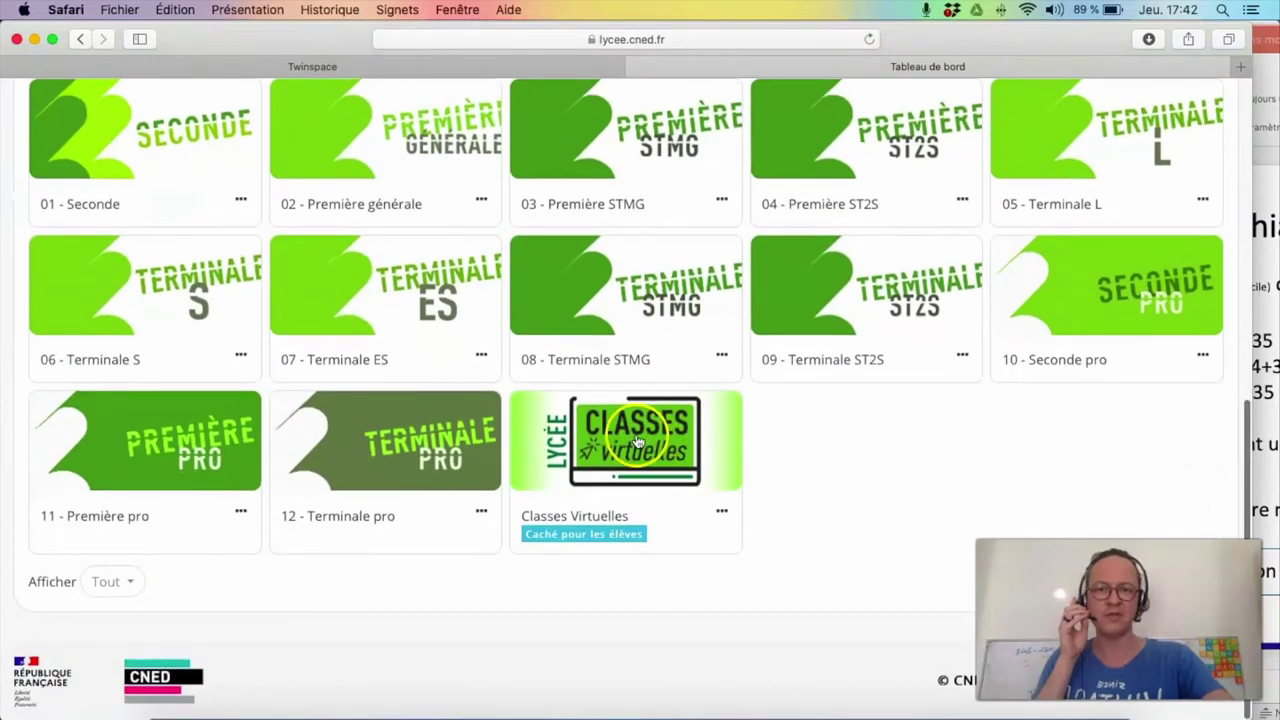
pyautogui.click(636, 441)
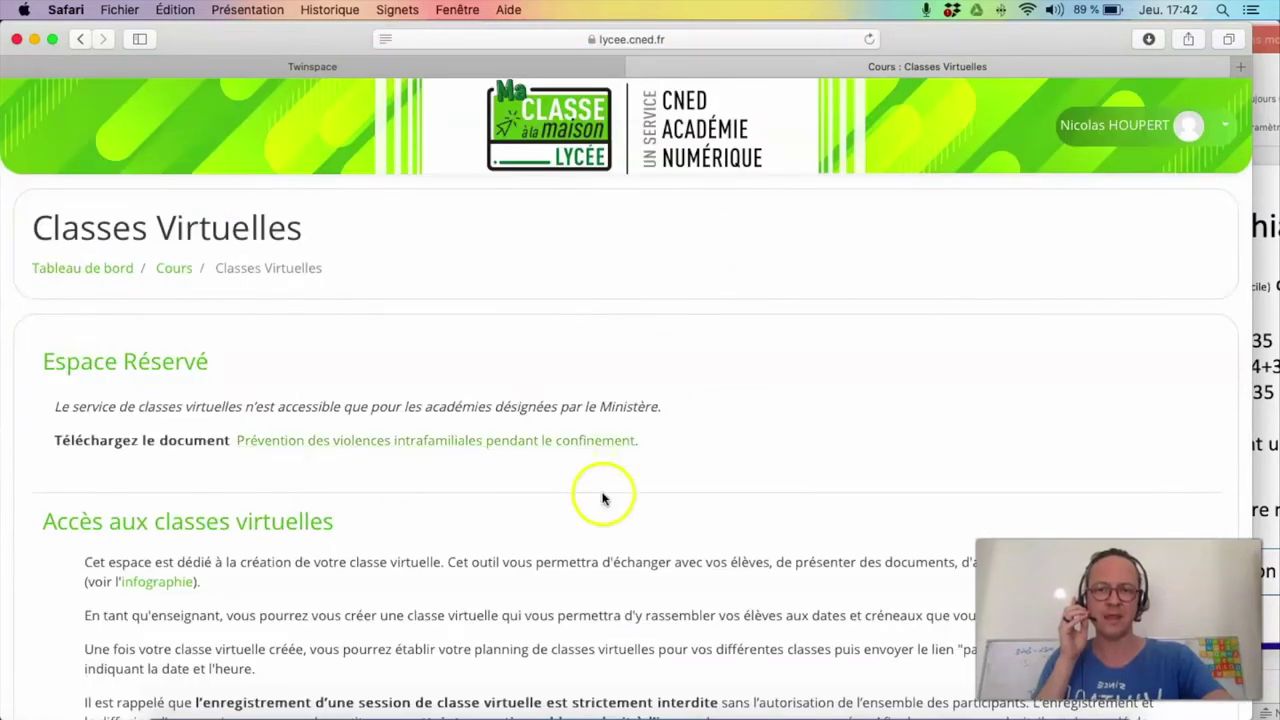
pyautogui.scroll(-2, 603, 497)
pyautogui.scroll(-10, 601, 503)
# - Select the entire Votre lien Modérateur link text
pyautogui.doubleClick(595, 399)
pyautogui.tripleClick(595, 402)
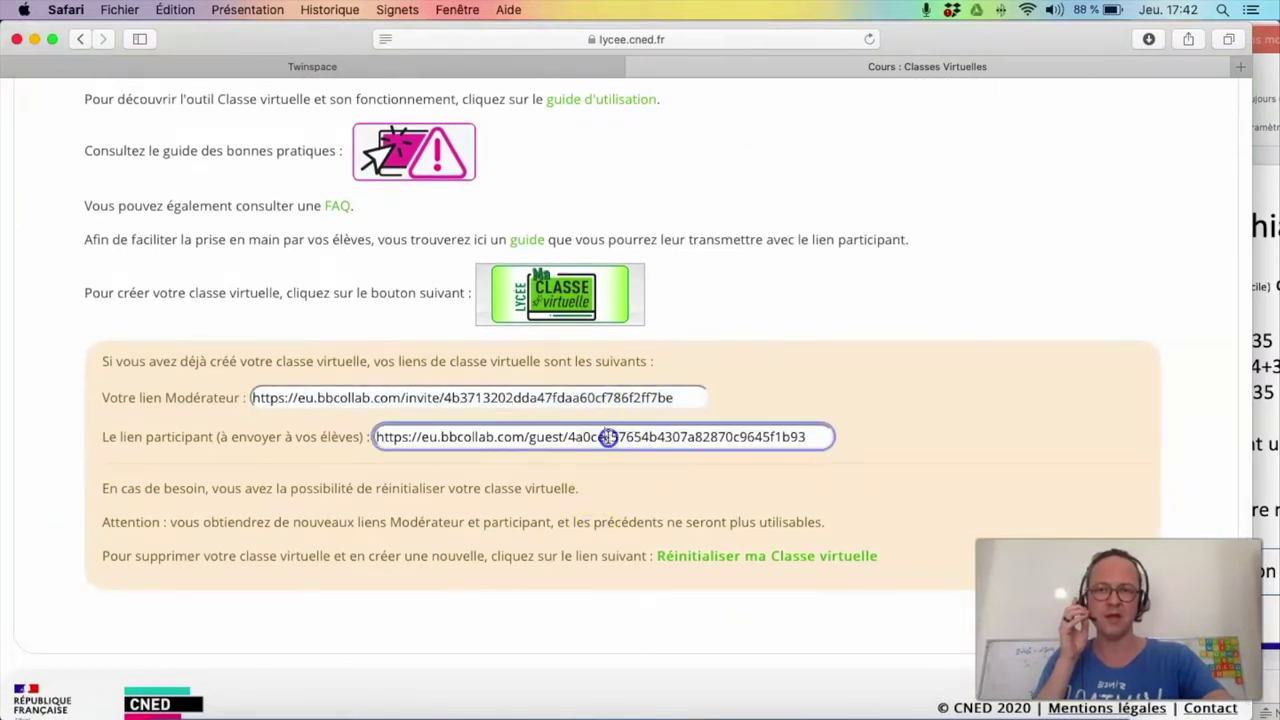
pyautogui.tripleClick(608, 437)
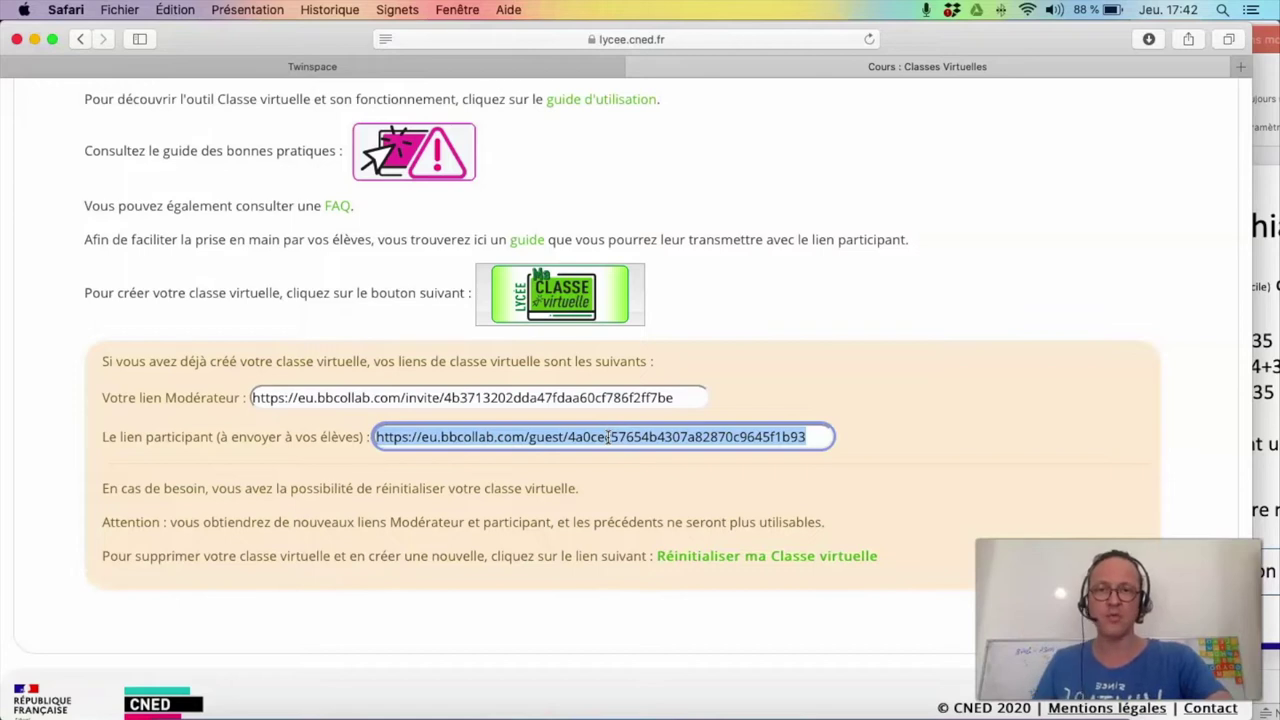
pyautogui.click(579, 398)
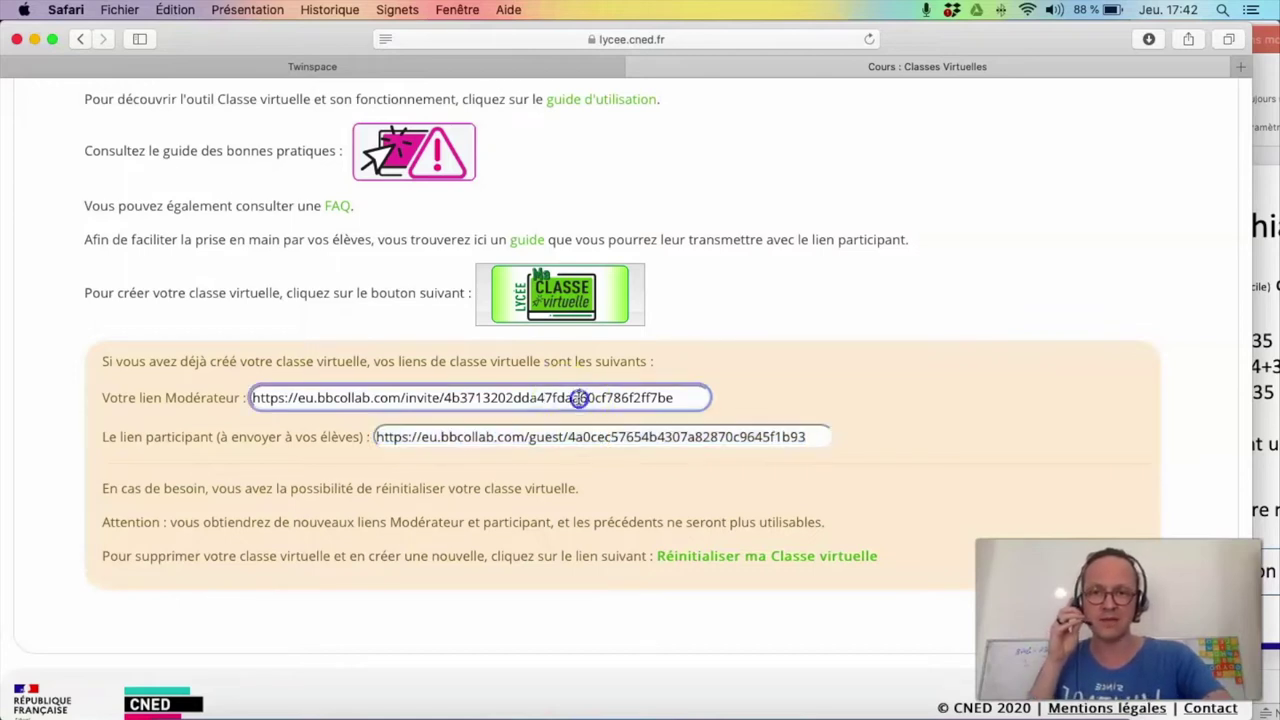
pyautogui.tripleClick(579, 398)
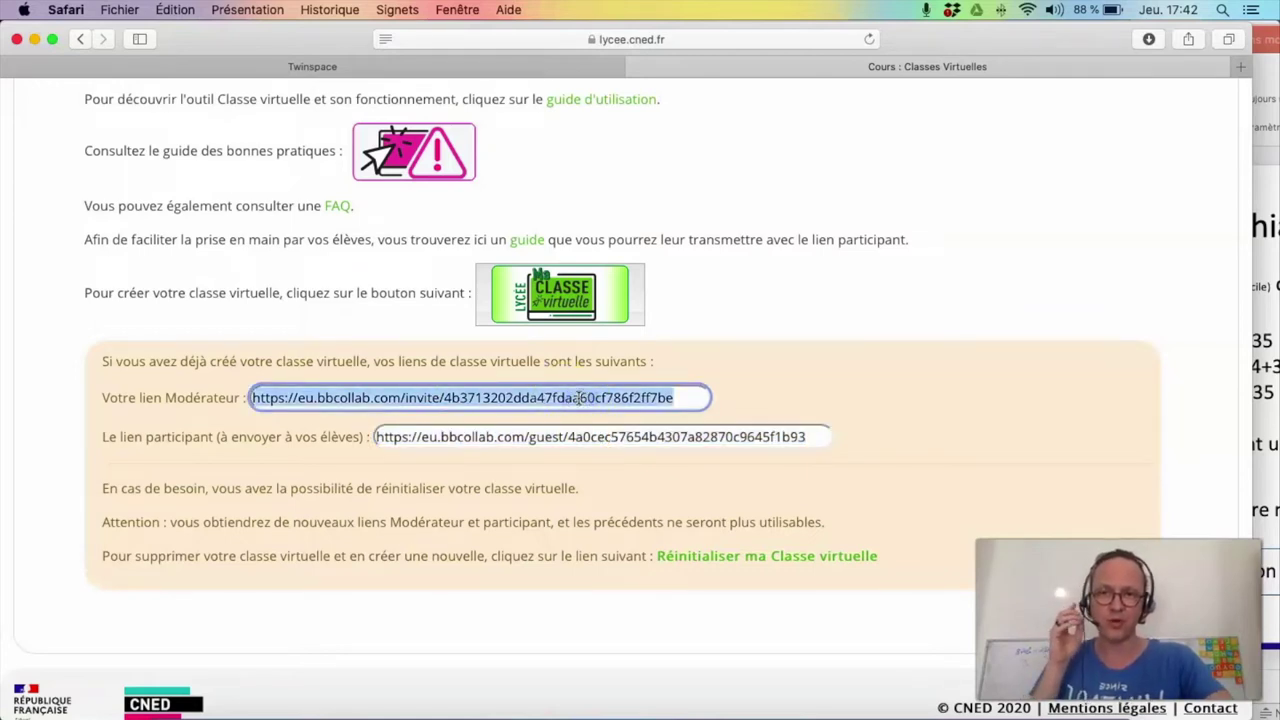
# - Open the moderator link in a new tab, allow the microphone, and narrow the browser window
pyautogui.press('super+c')
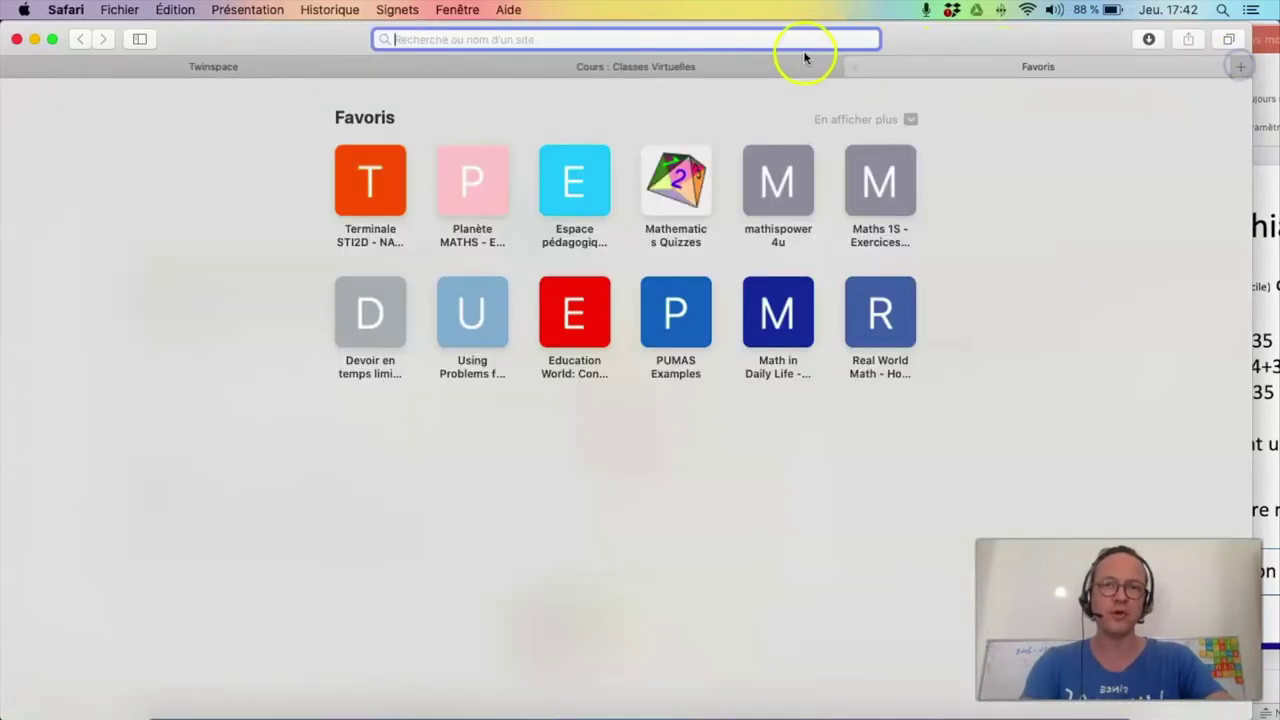
pyautogui.click(1240, 66)
pyautogui.press('super+v')
pyautogui.press('Return')
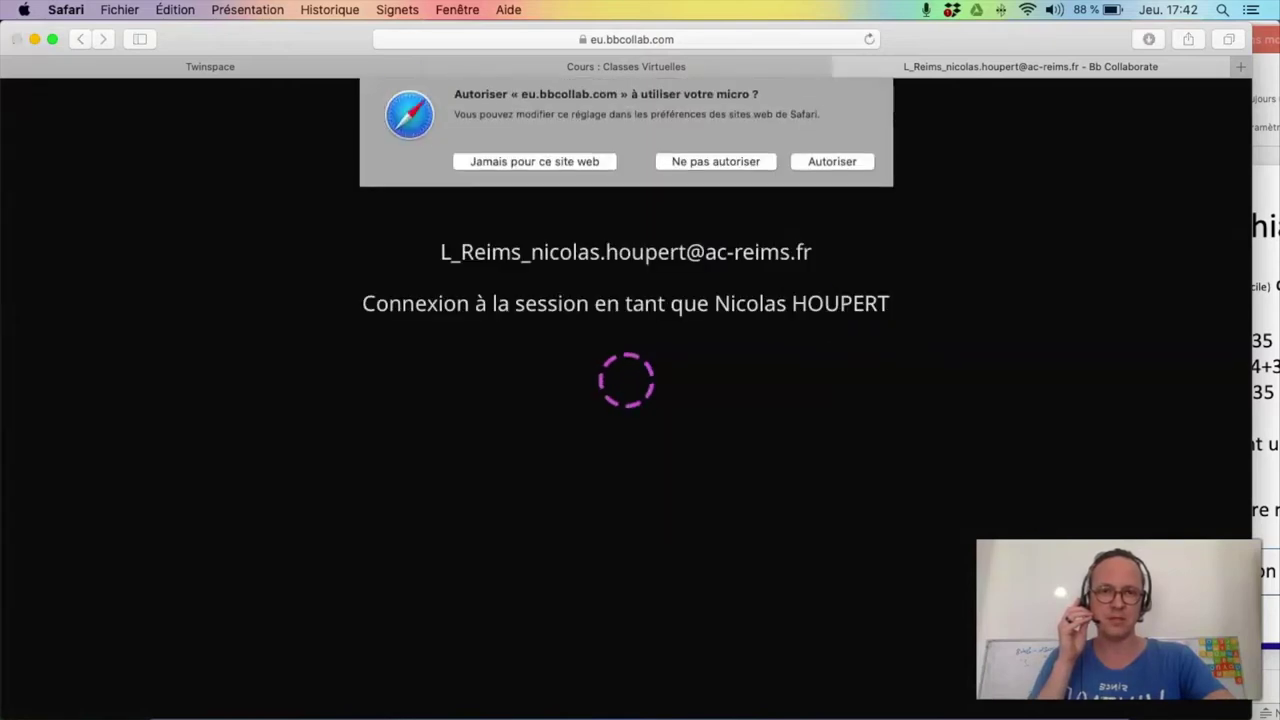
pyautogui.click(864, 174)
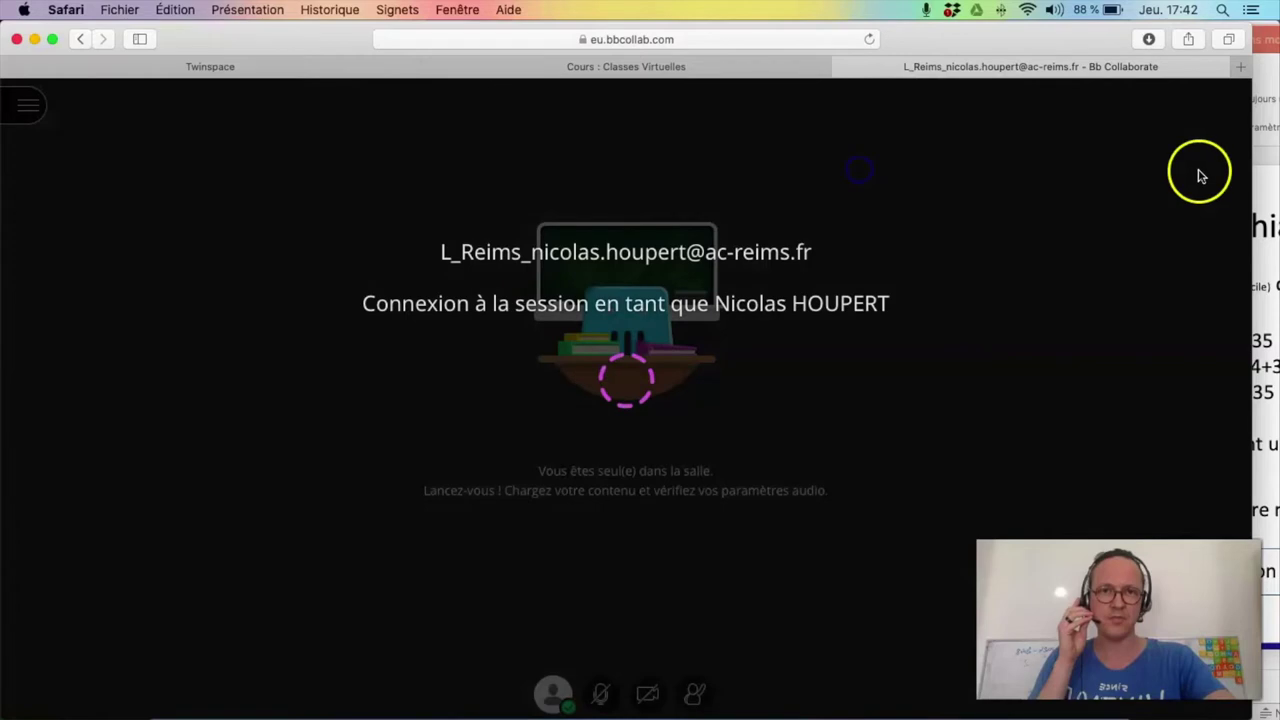
pyautogui.moveTo(1249, 193); pyautogui.dragTo(946, 209)
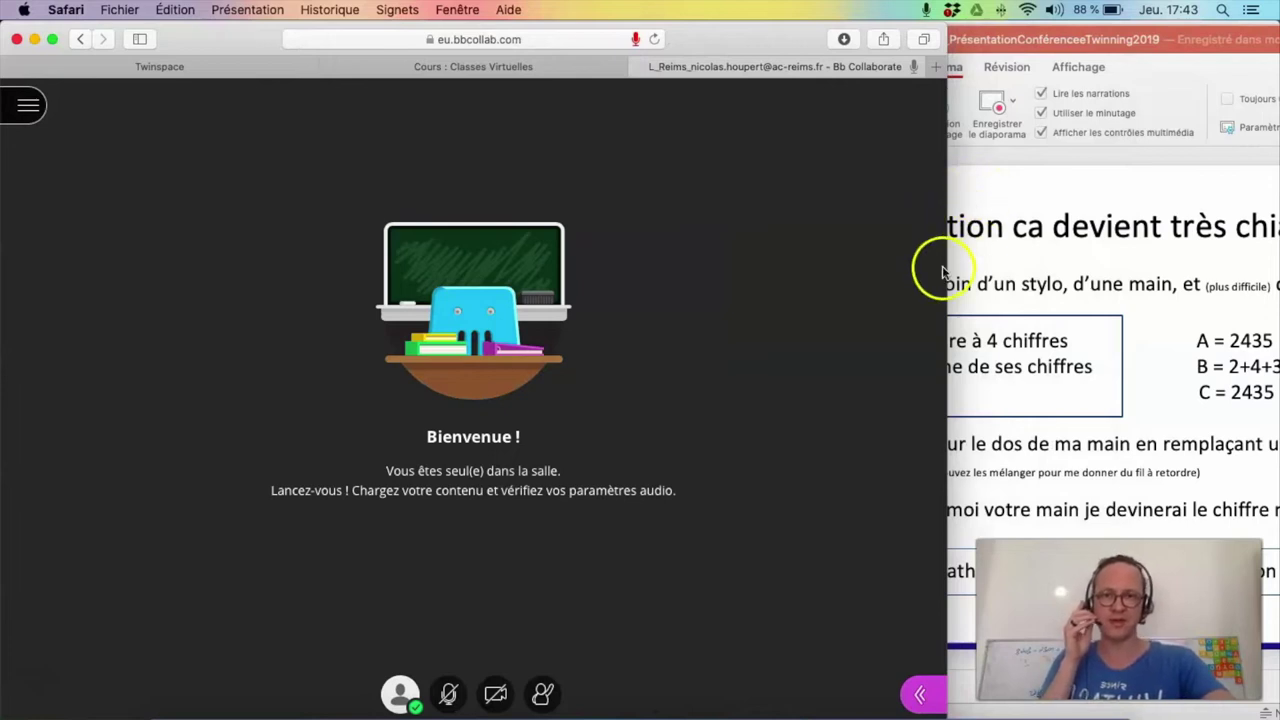
# - Turn on microphone audio and open the Collaborate side panel with chat
pyautogui.click(449, 698)
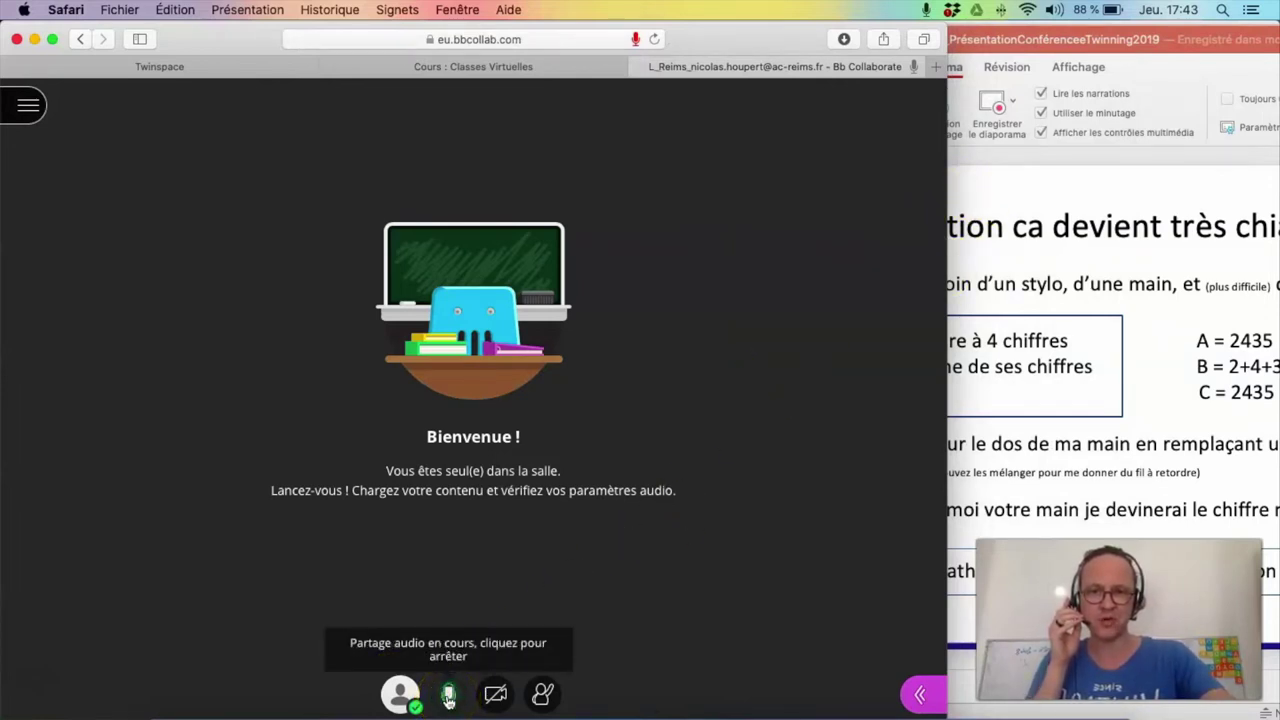
pyautogui.click(495, 695)
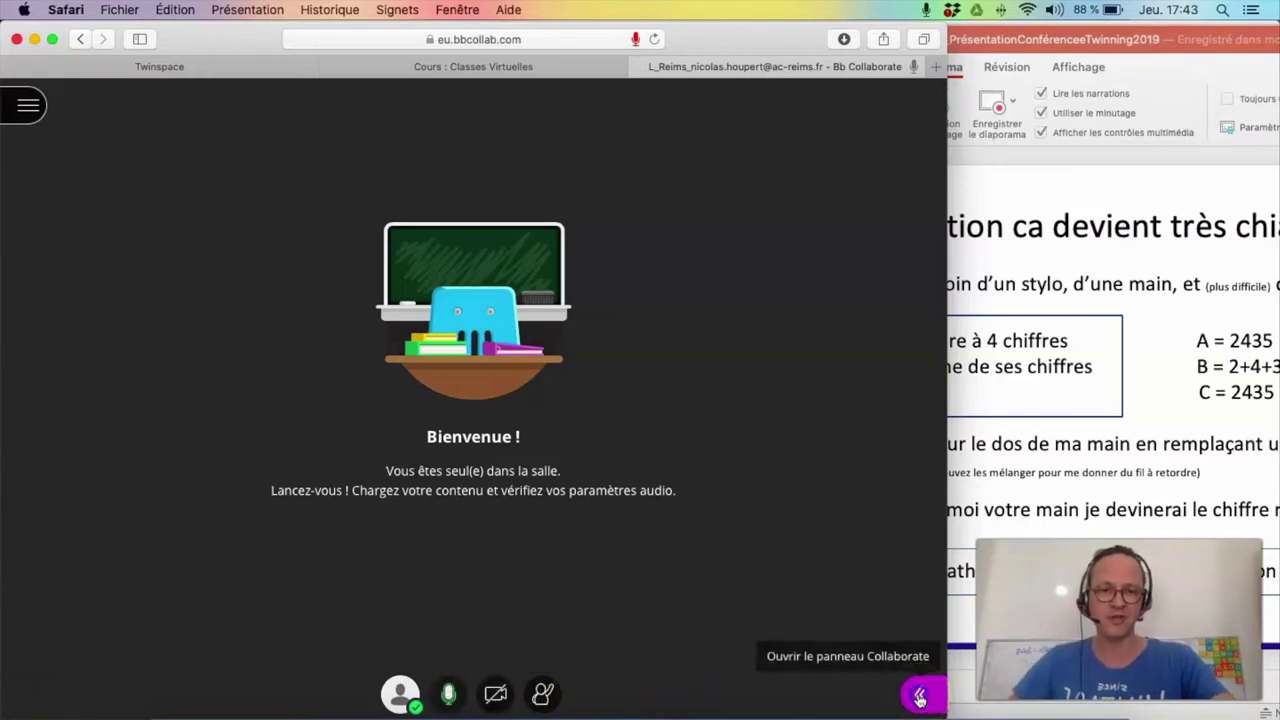
pyautogui.click(920, 696)
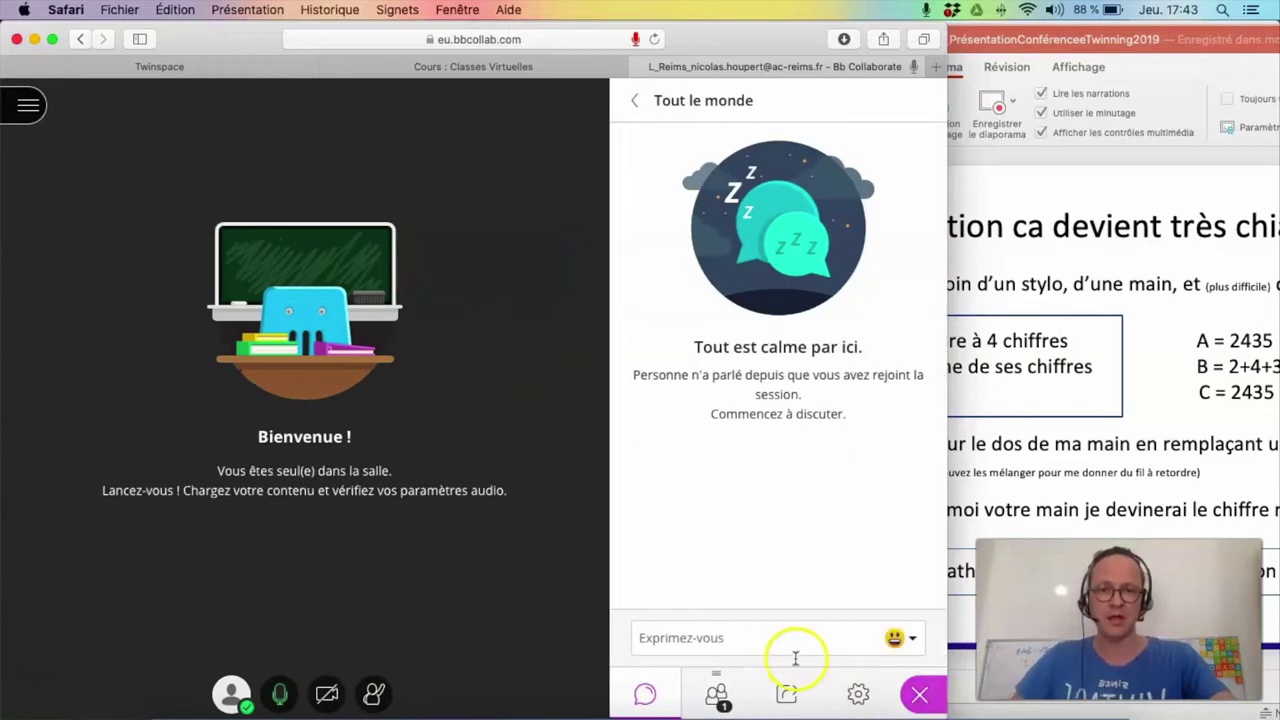
pyautogui.click(856, 695)
pyautogui.scroll(-1, 835, 585)
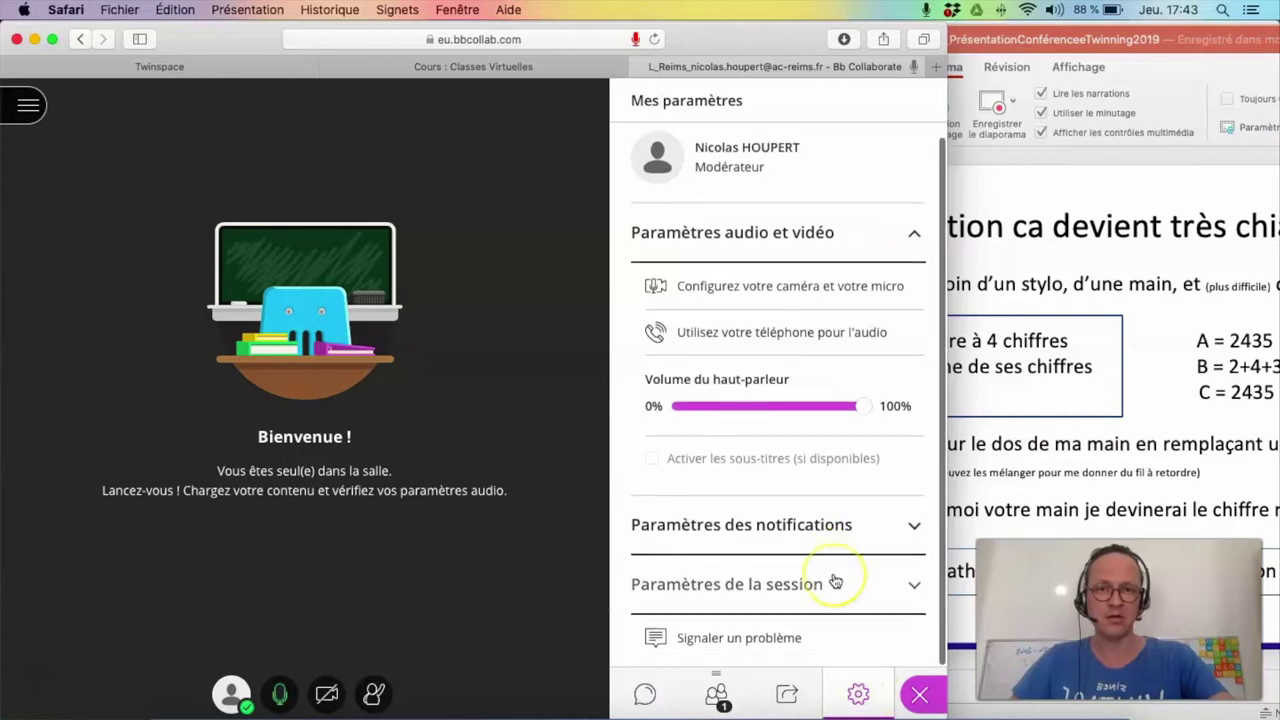
pyautogui.click(860, 592)
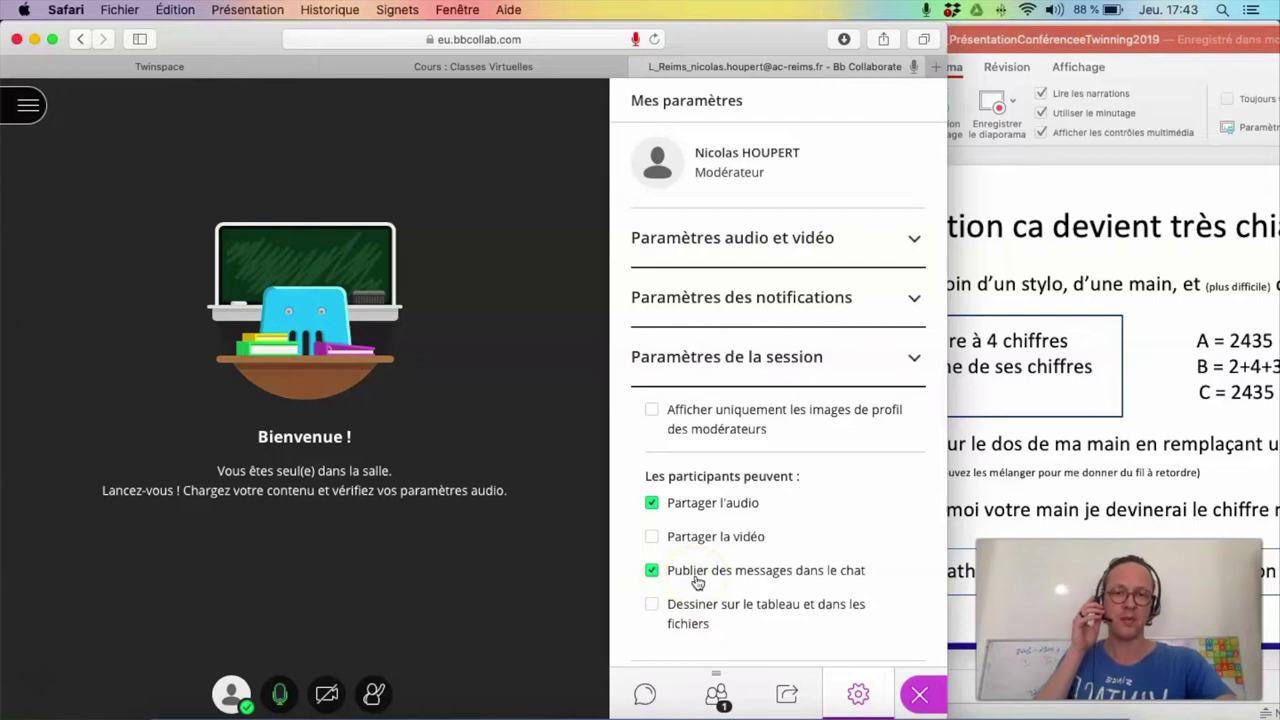
pyautogui.click(645, 694)
pyautogui.click(707, 638)
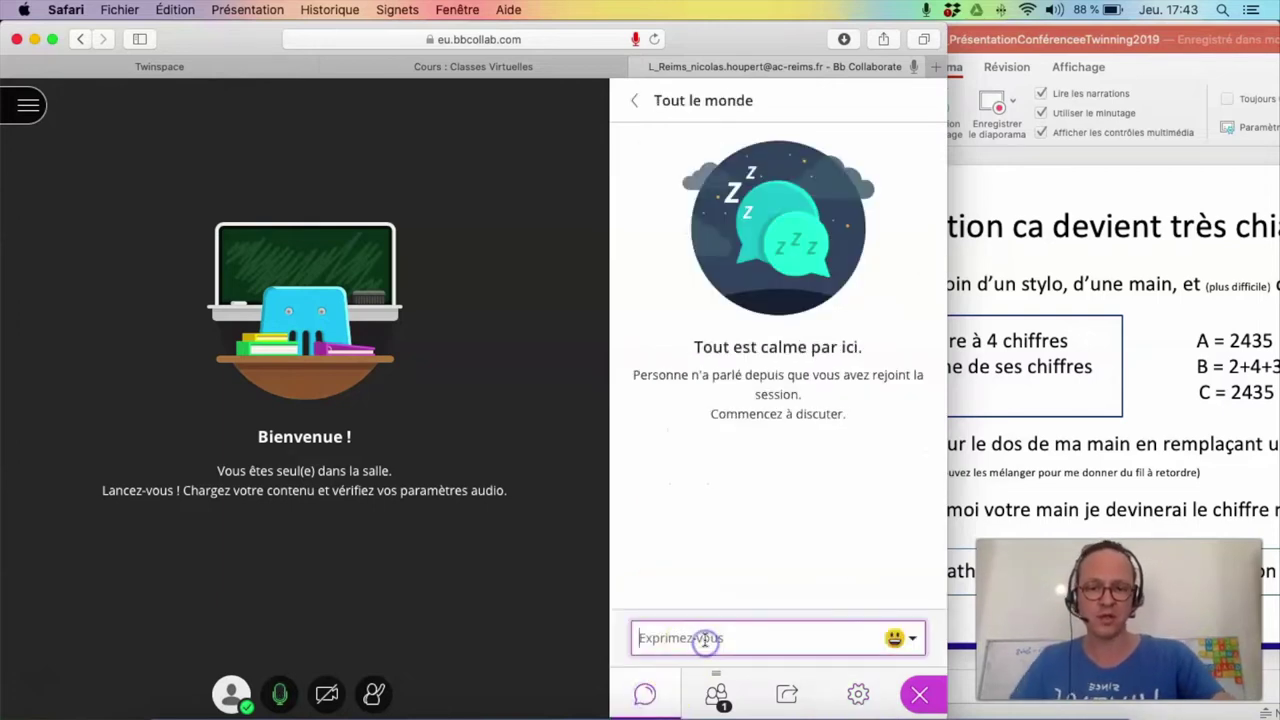
pyautogui.write('hello !')
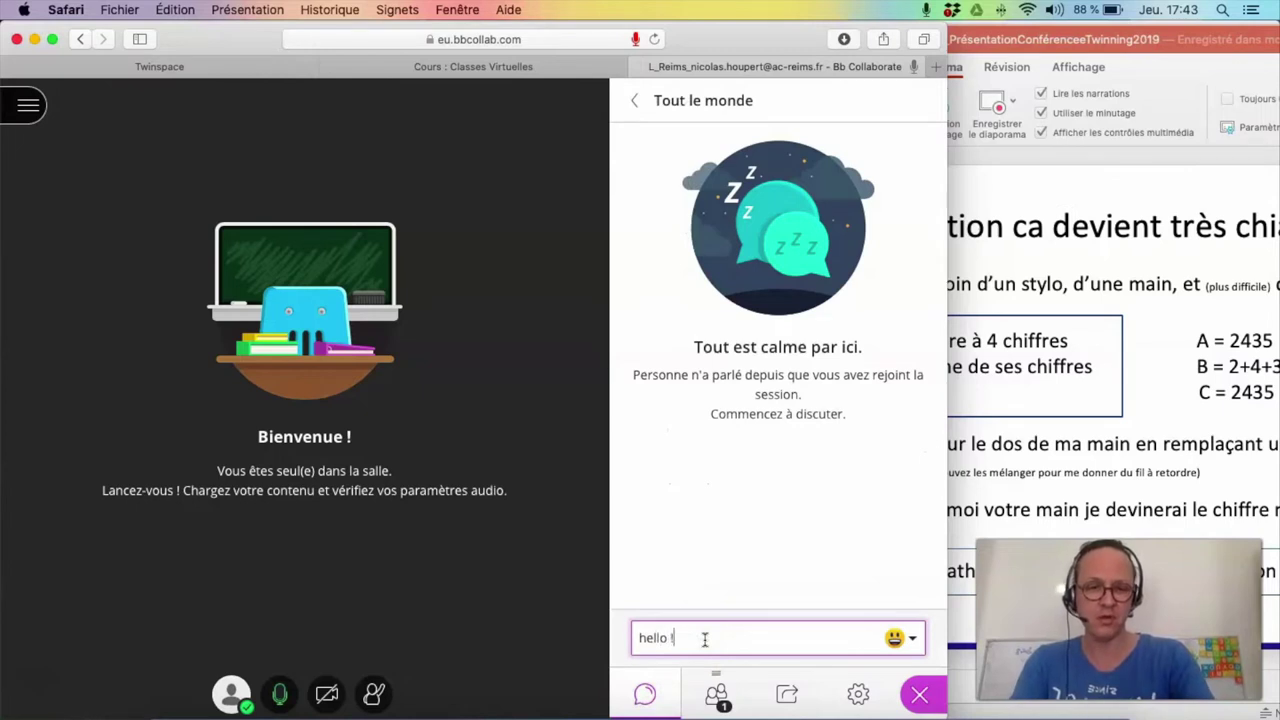
pyautogui.press('Return')
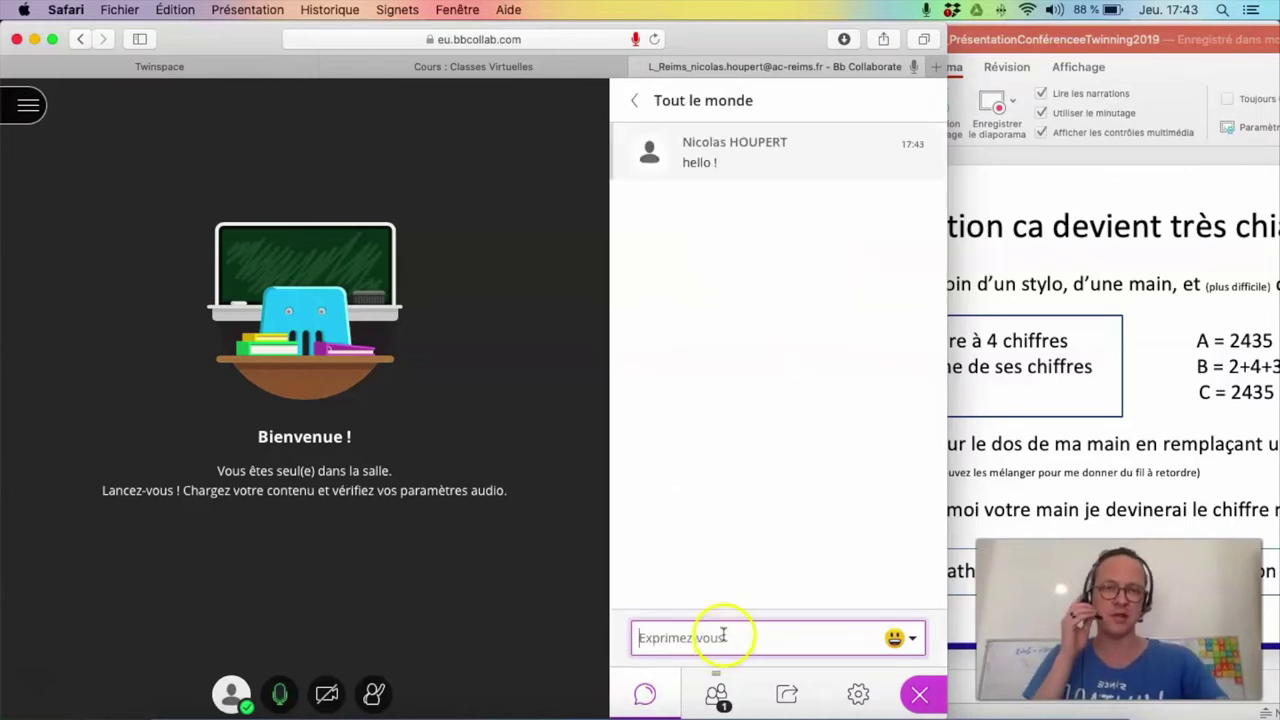
pyautogui.click(860, 697)
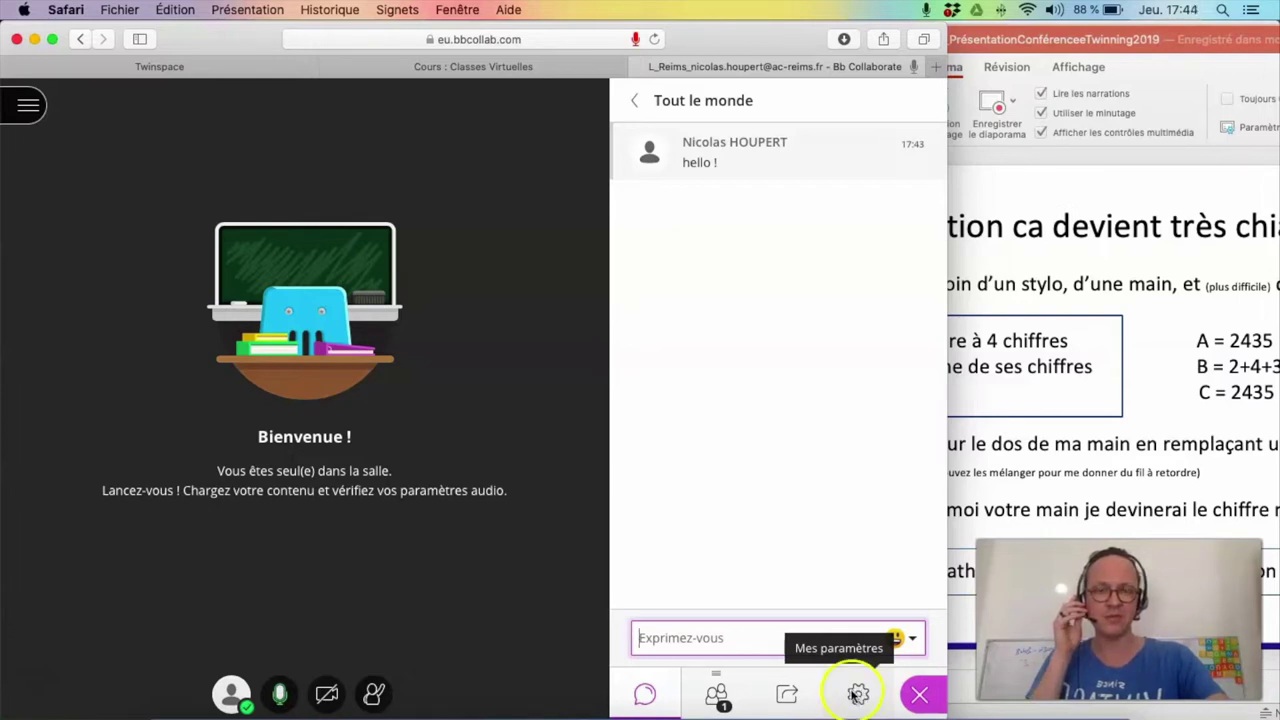
# - Share the already uploaded MATH 3.0 presentation from Partager des fichiers with Partager maintenant
pyautogui.click(788, 694)
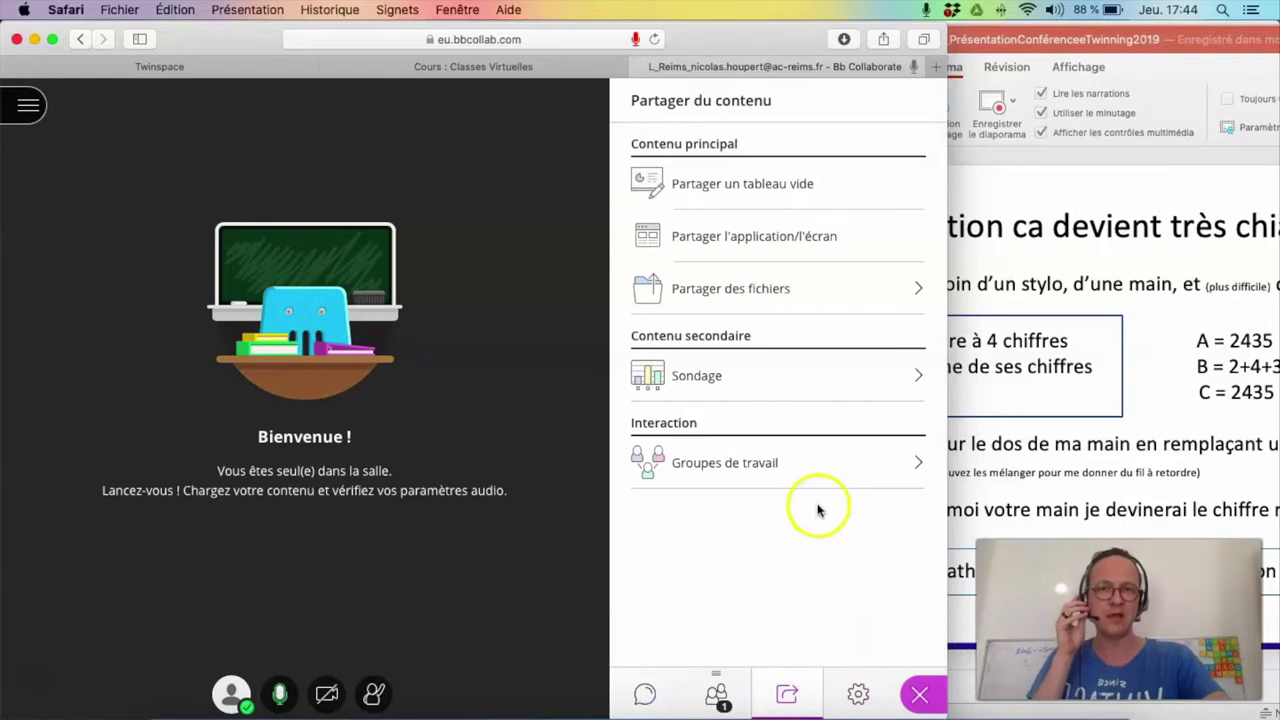
pyautogui.click(820, 300)
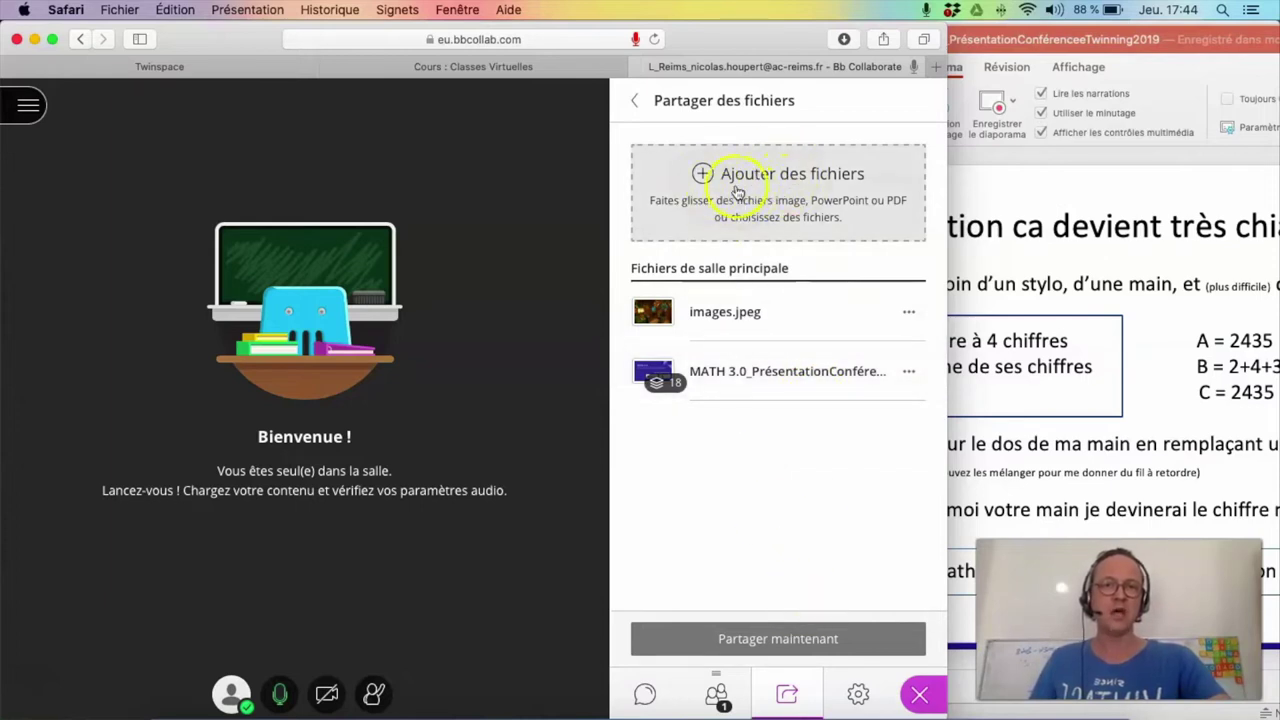
pyautogui.click(762, 178)
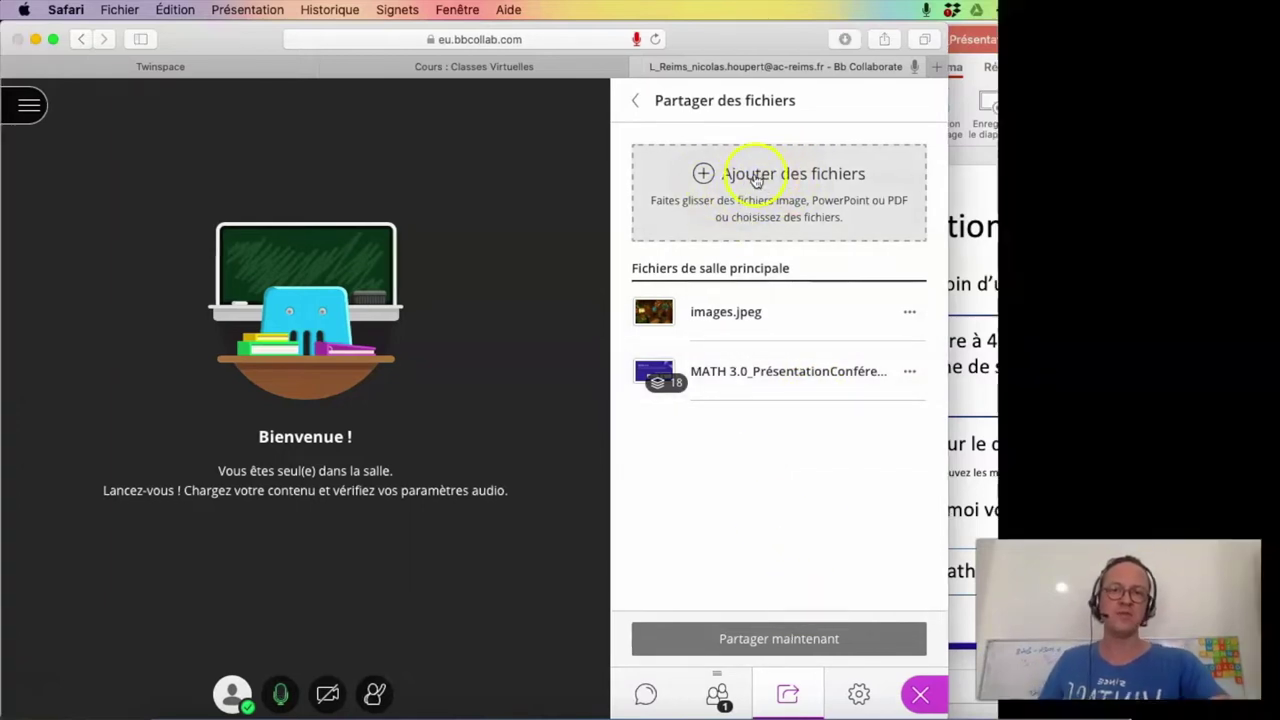
pyautogui.scroll(-2, 410, 305)
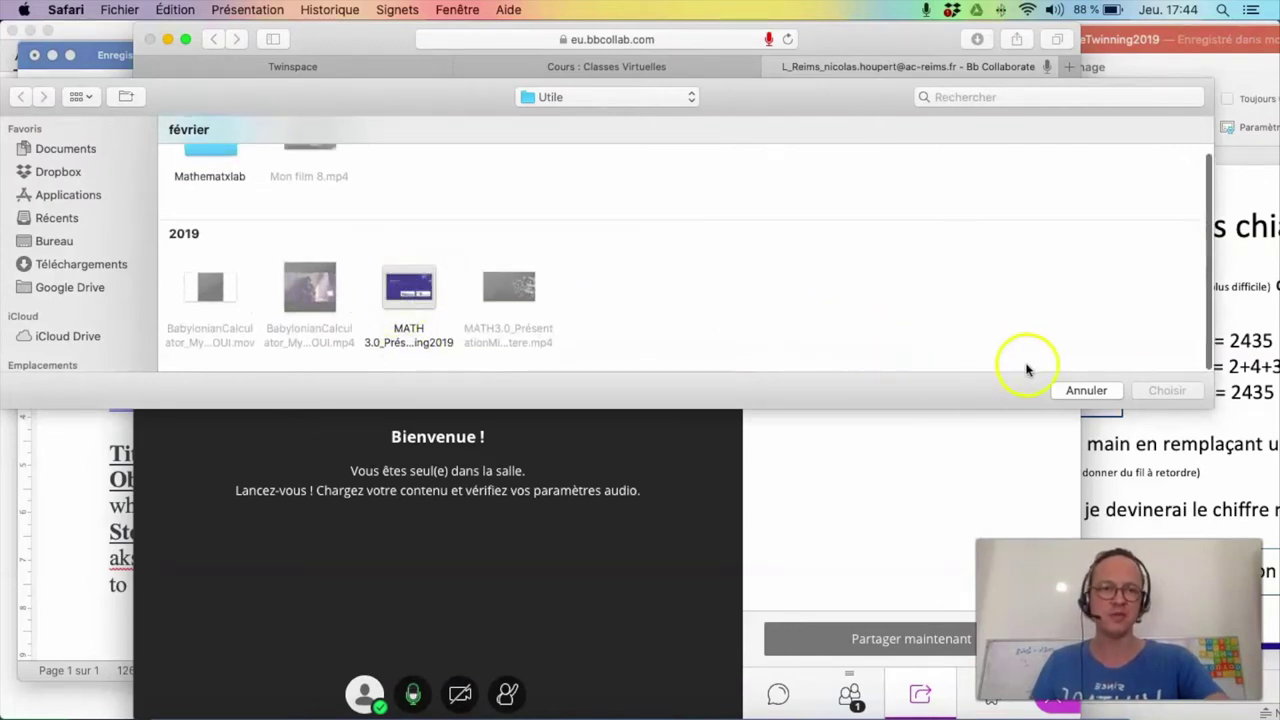
pyautogui.click(1078, 390)
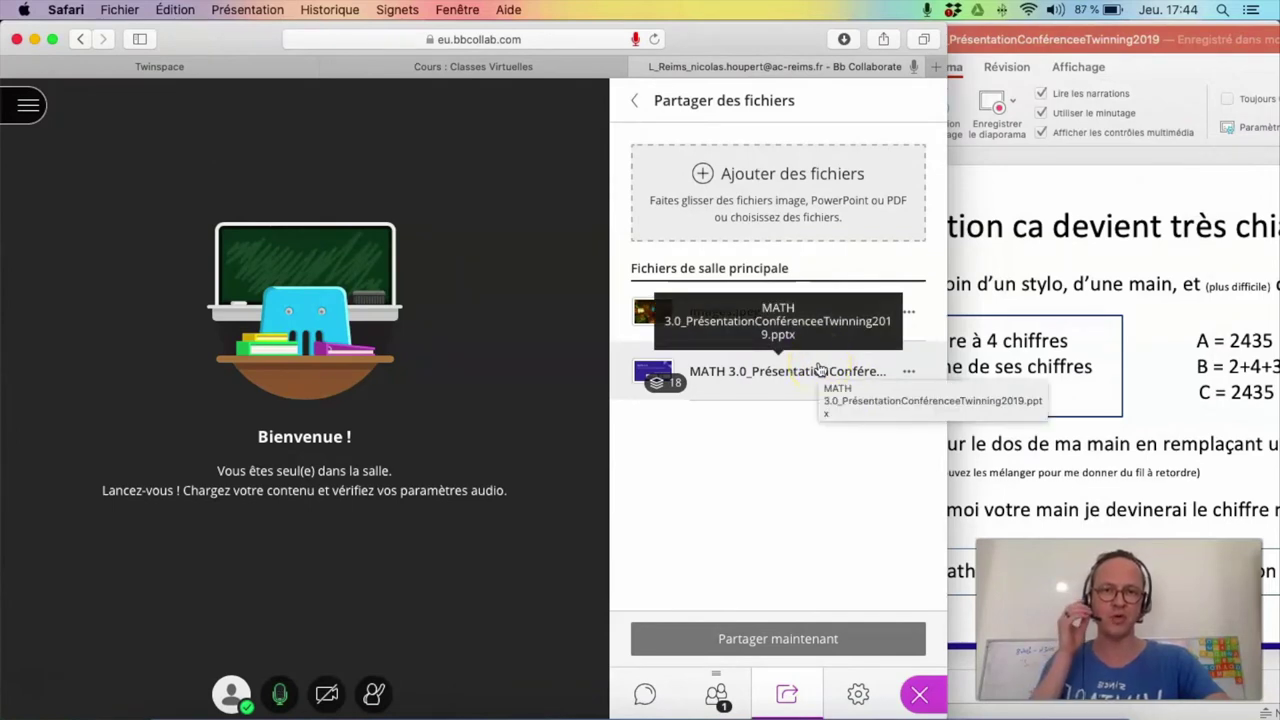
pyautogui.click(808, 375)
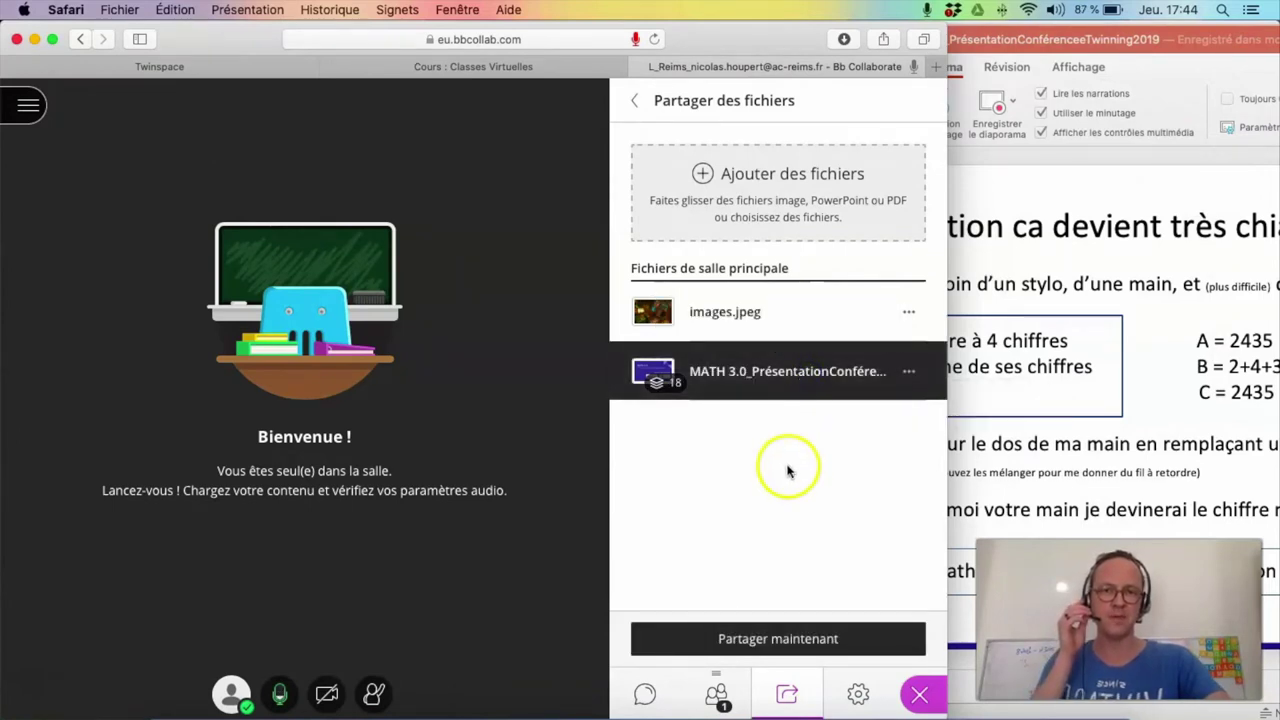
pyautogui.click(778, 640)
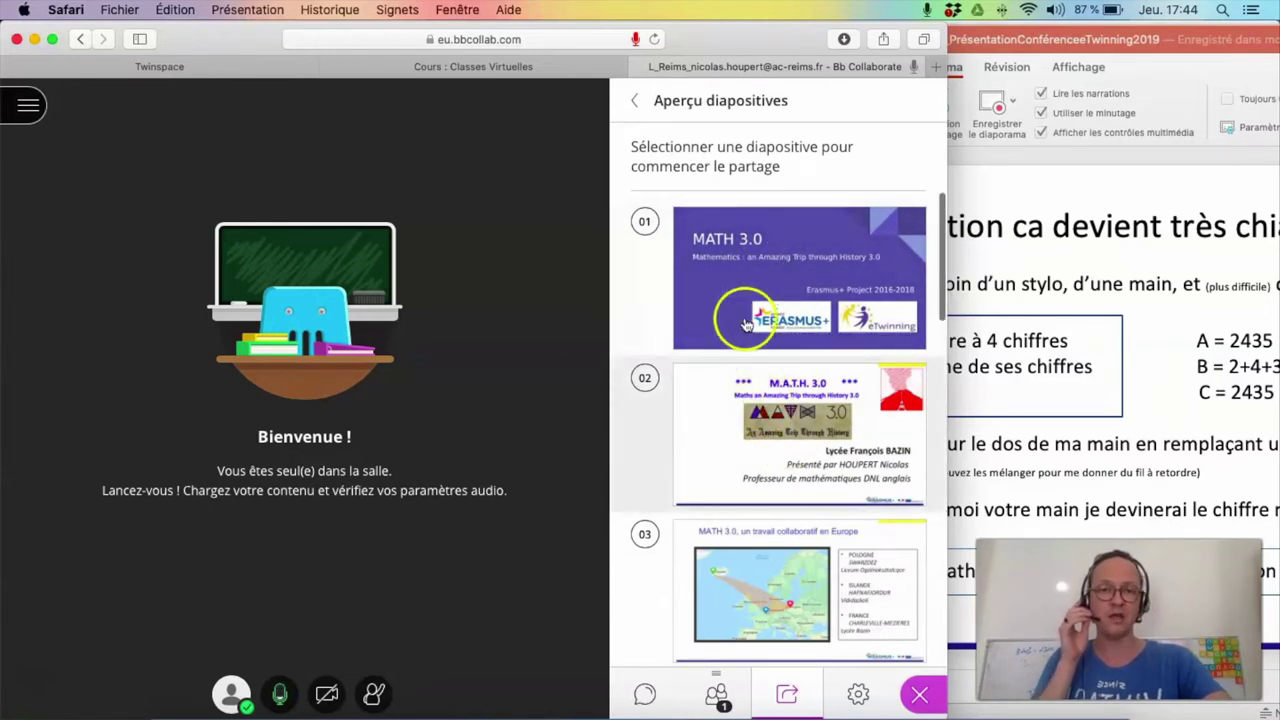
# - Present MATH 3.0 from slide 1 in a wider window, advancing to slide 3's partners map
pyautogui.click(801, 240)
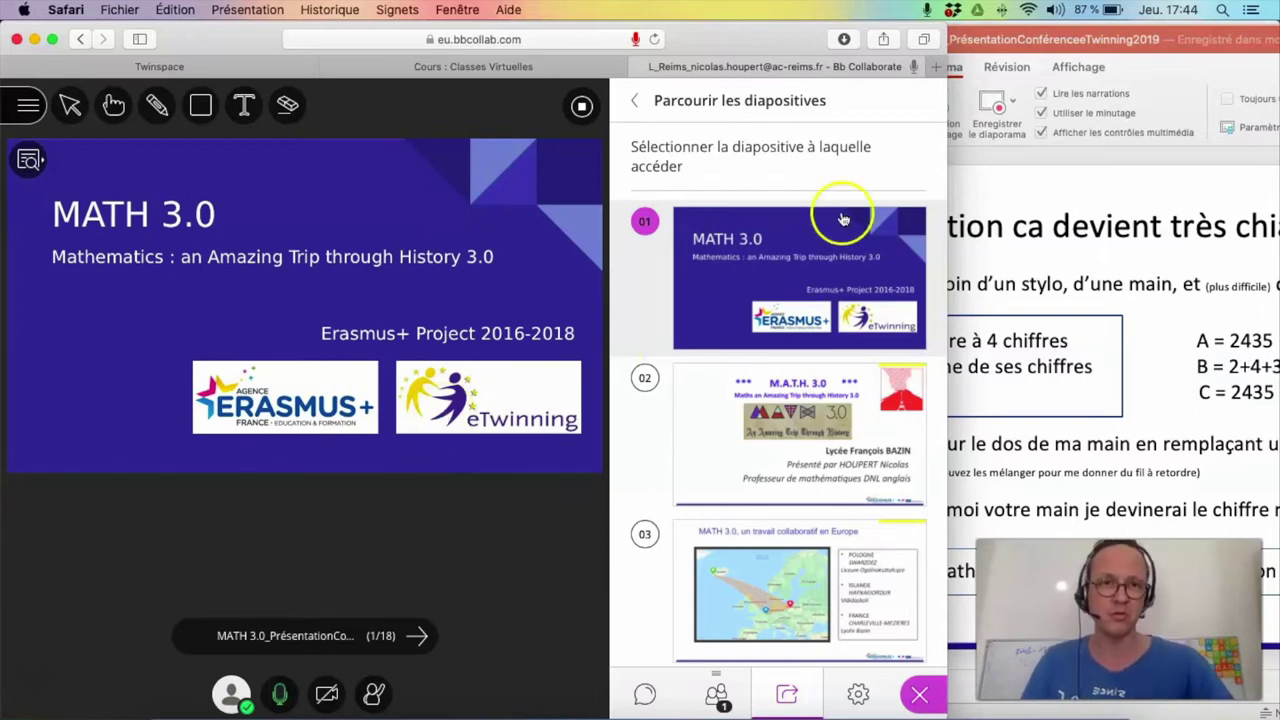
pyautogui.moveTo(954, 167); pyautogui.dragTo(1238, 197)
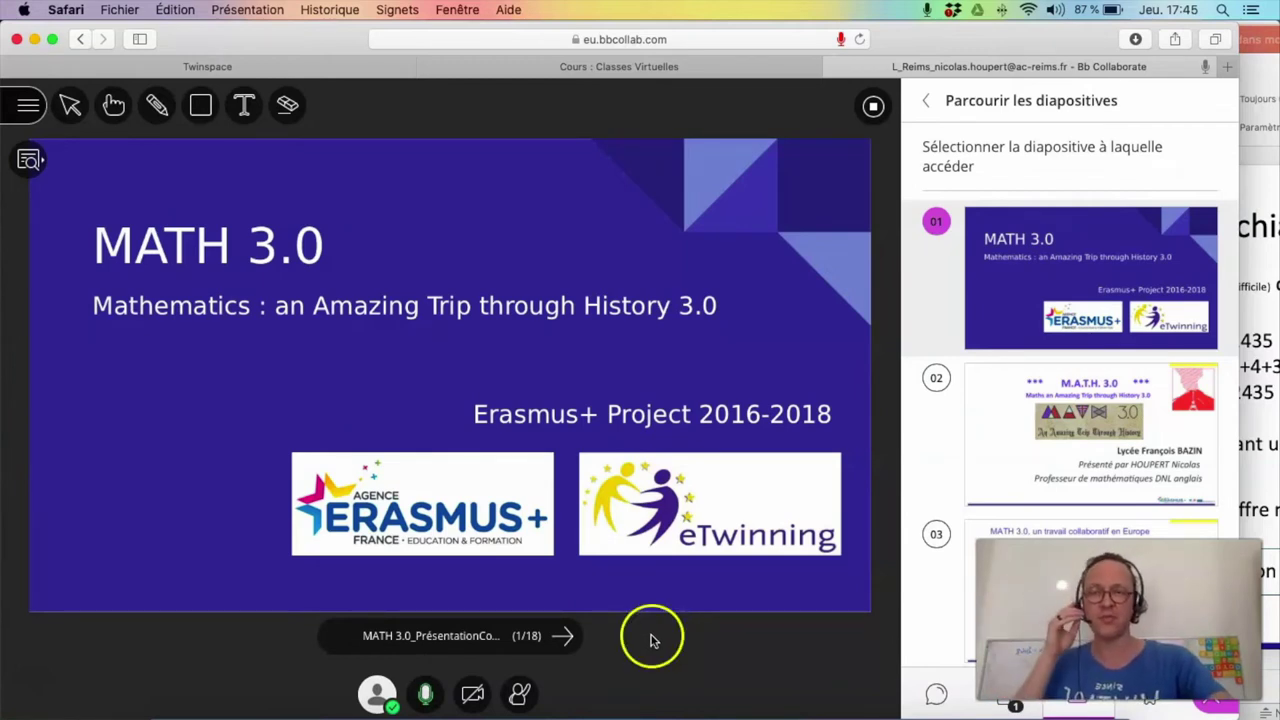
pyautogui.click(563, 637)
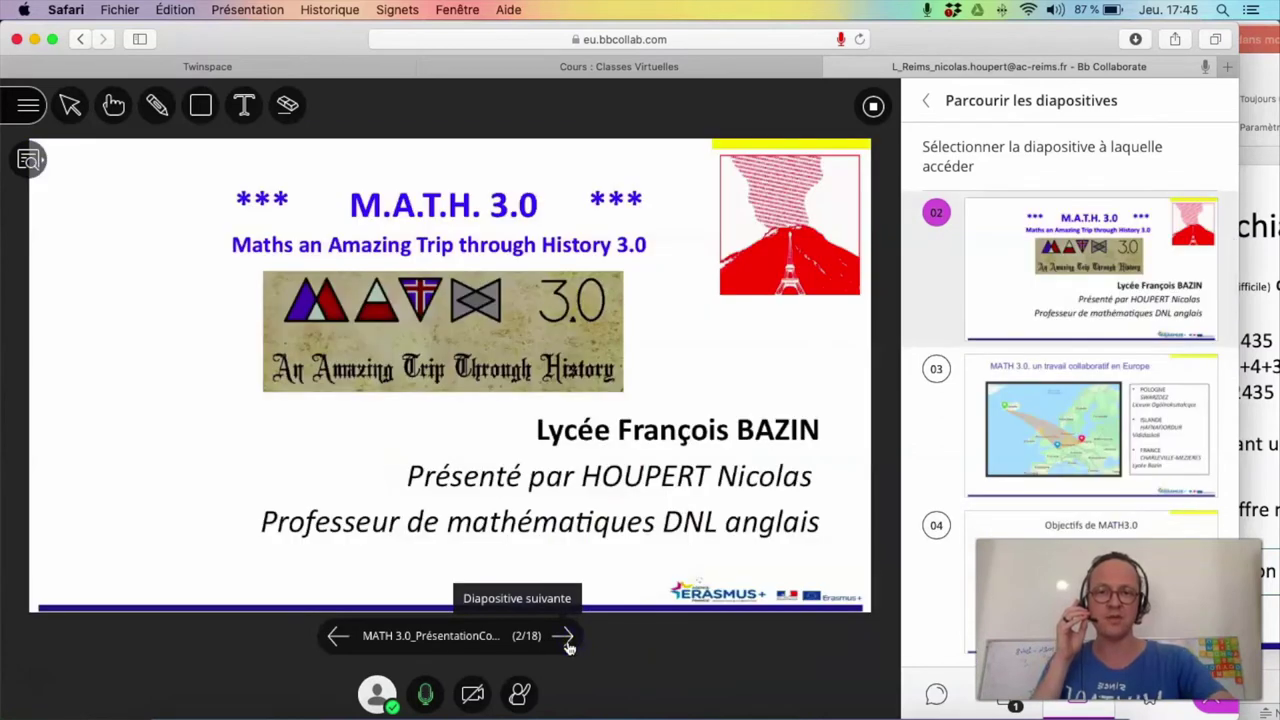
pyautogui.click(565, 640)
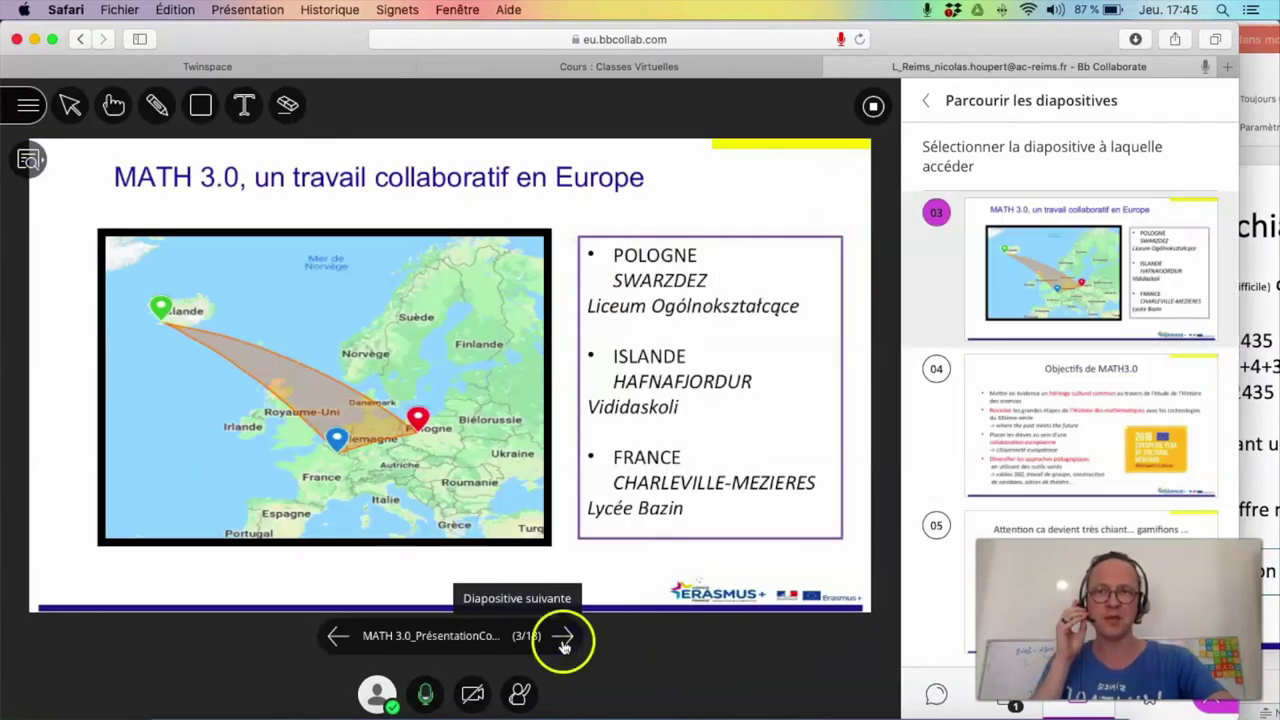
pyautogui.click(155, 105)
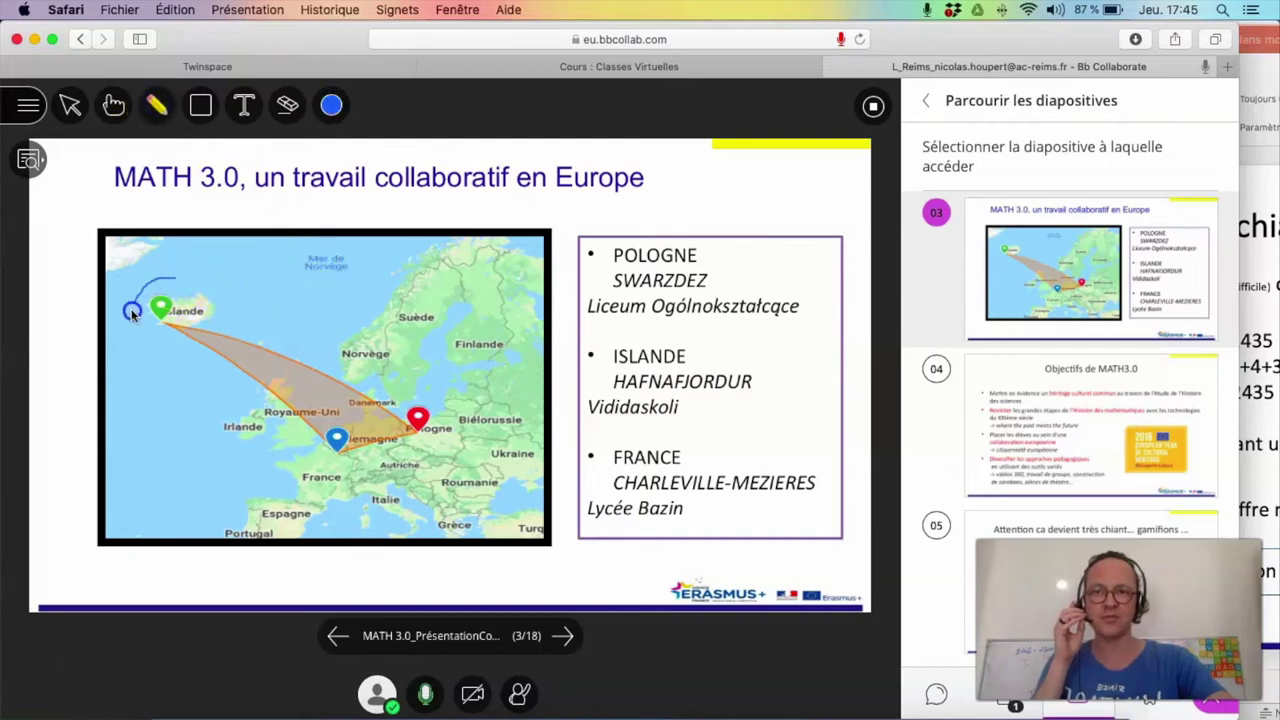
# - Circle the Germany map marker in blue pen, then advance to slide 4, Objectifs de MATH3.0
pyautogui.moveTo(326, 418); pyautogui.dragTo(353, 472)
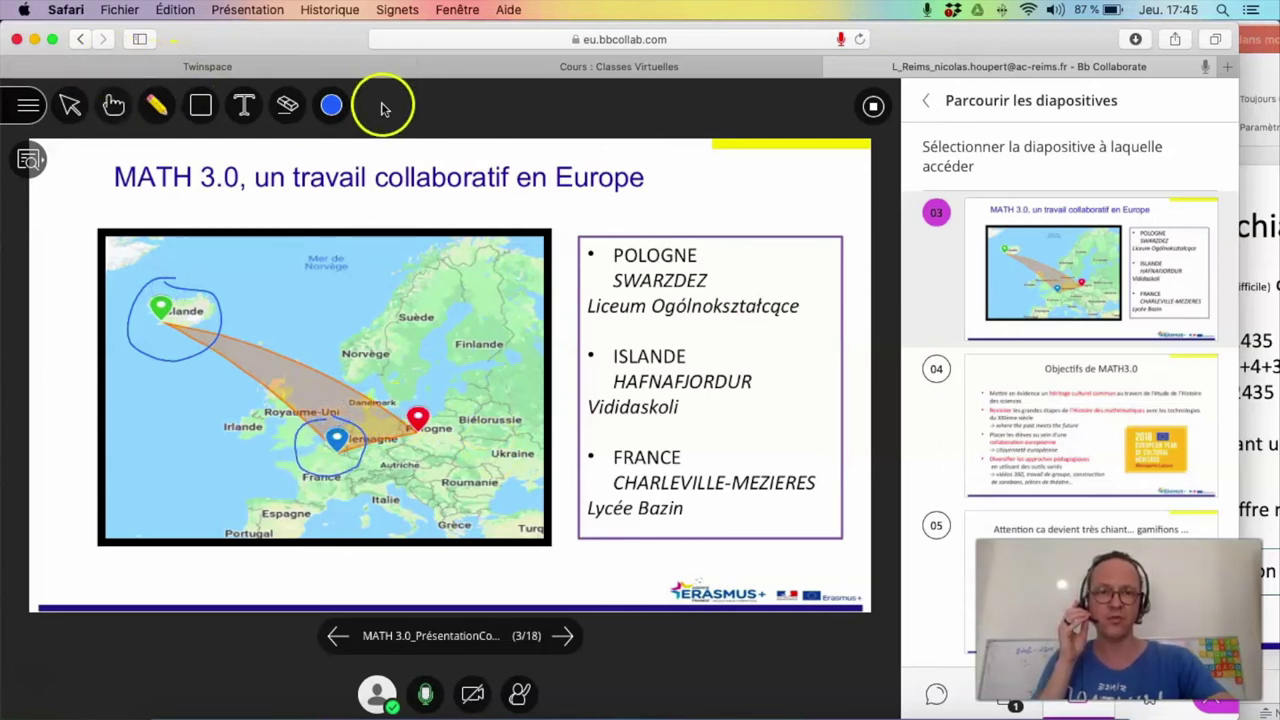
pyautogui.click(326, 106)
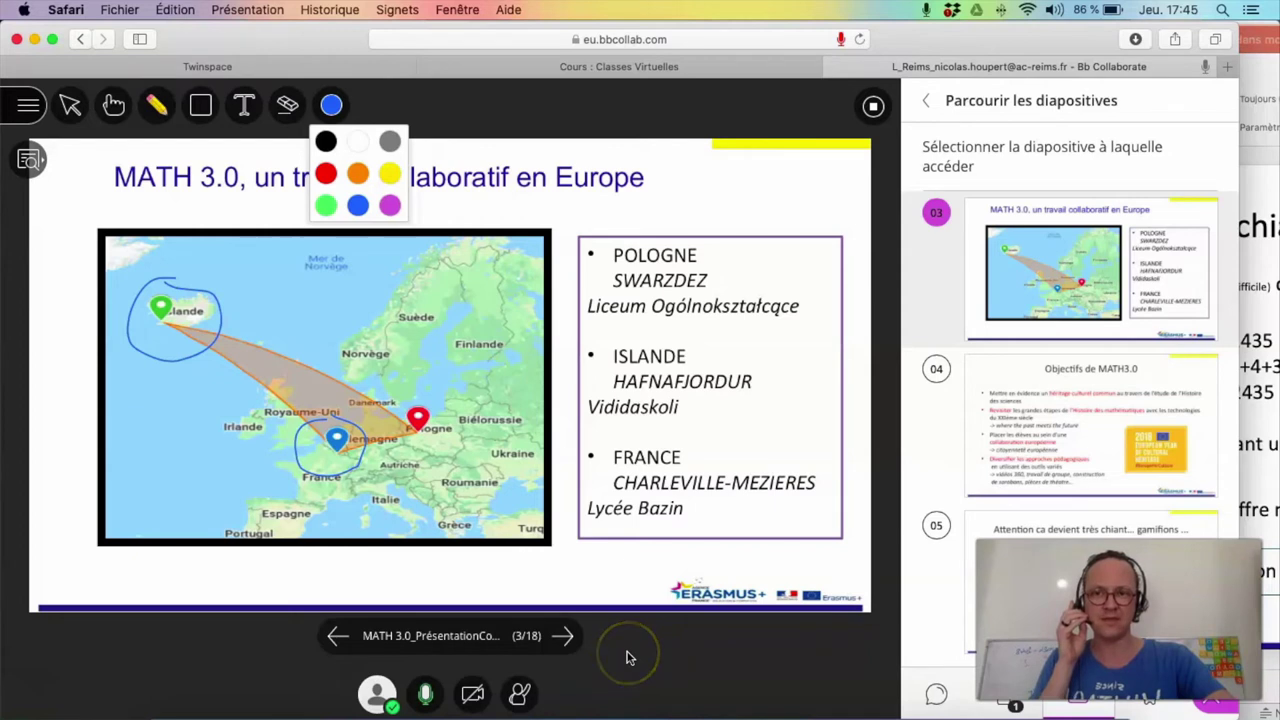
pyautogui.click(563, 640)
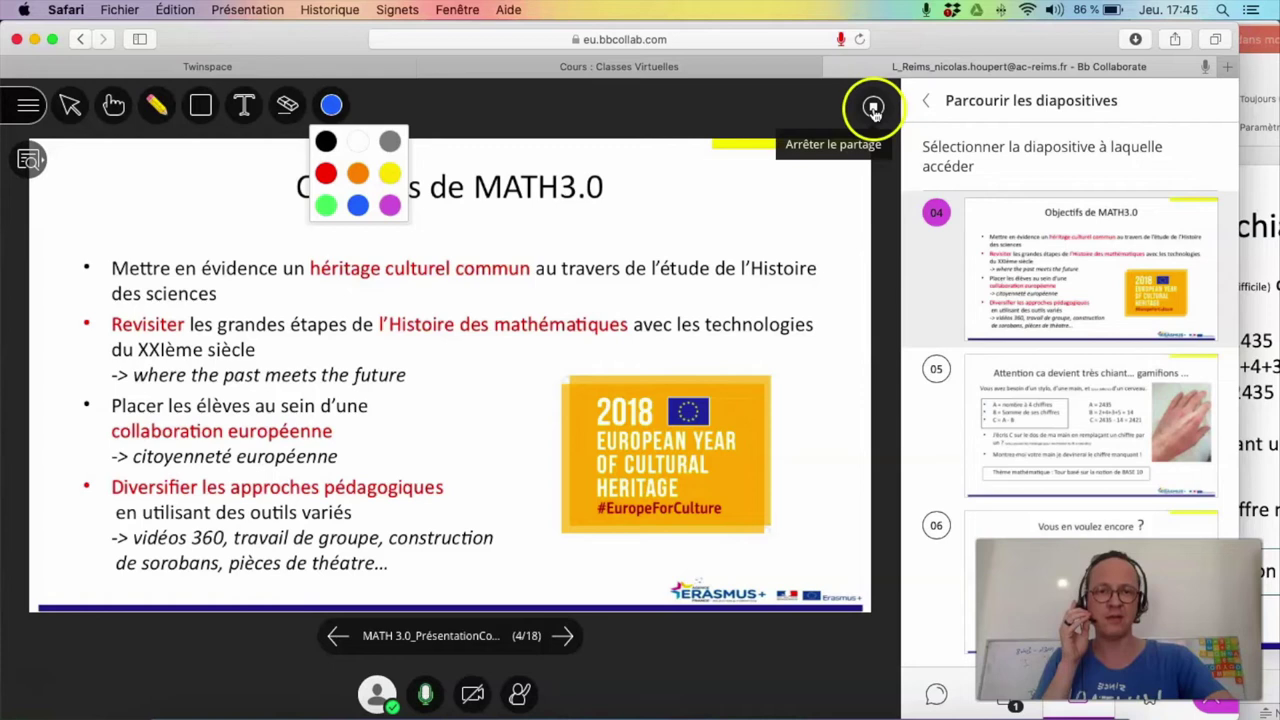
# - Stop sharing the MATH 3.0 deck and go back to the content-sharing options
pyautogui.click(873, 111)
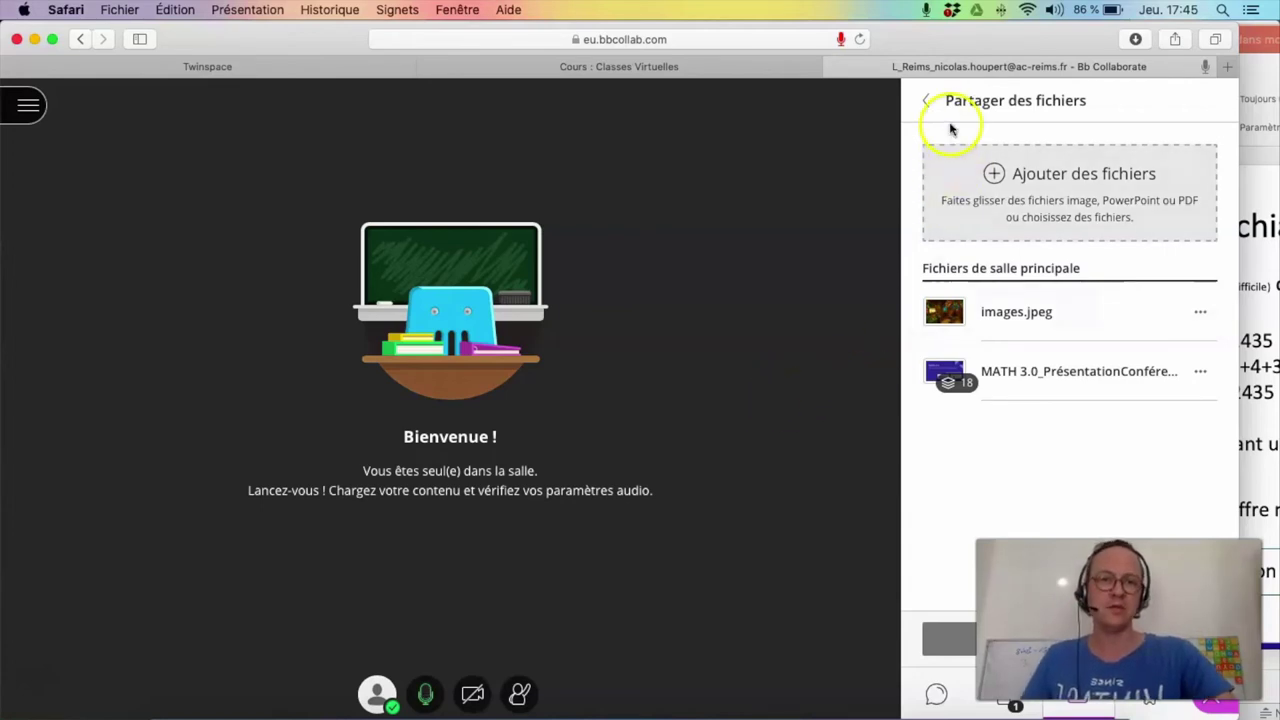
pyautogui.click(926, 101)
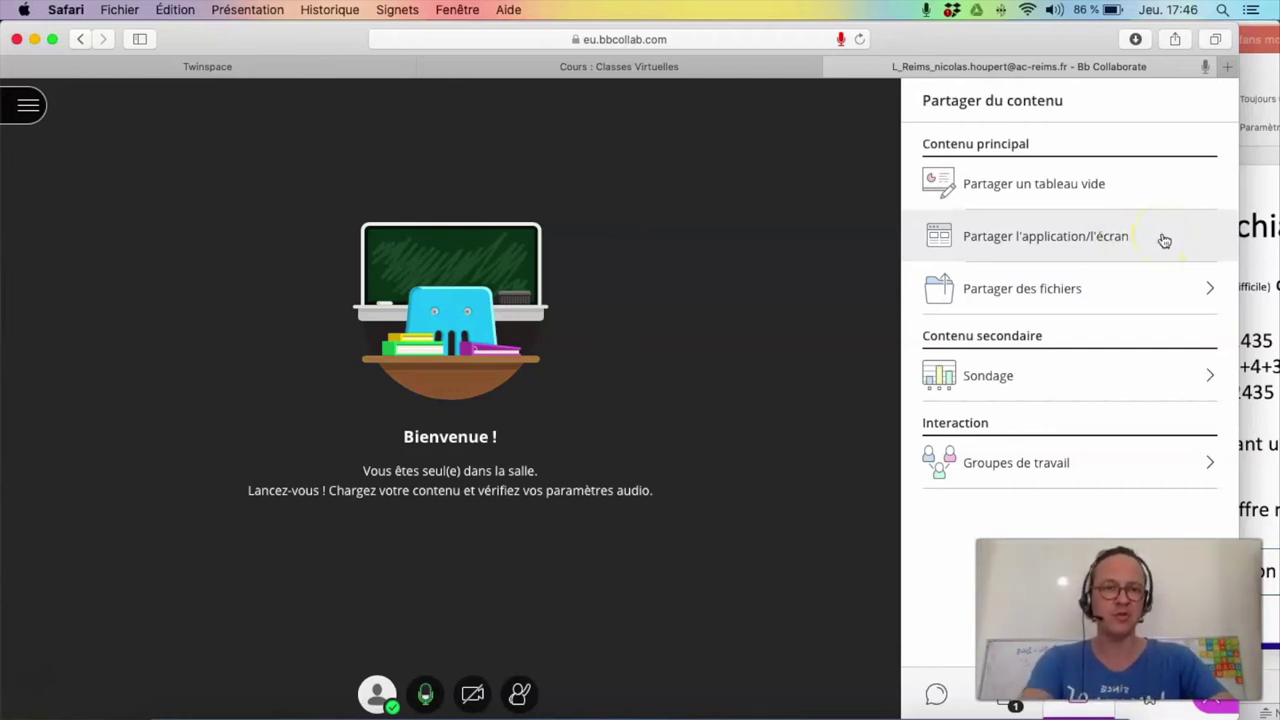
# - Launch GeoGebra 5 from Launchpad and dismiss the perspectives chooser for a Classic workspace
pyautogui.press('F4')
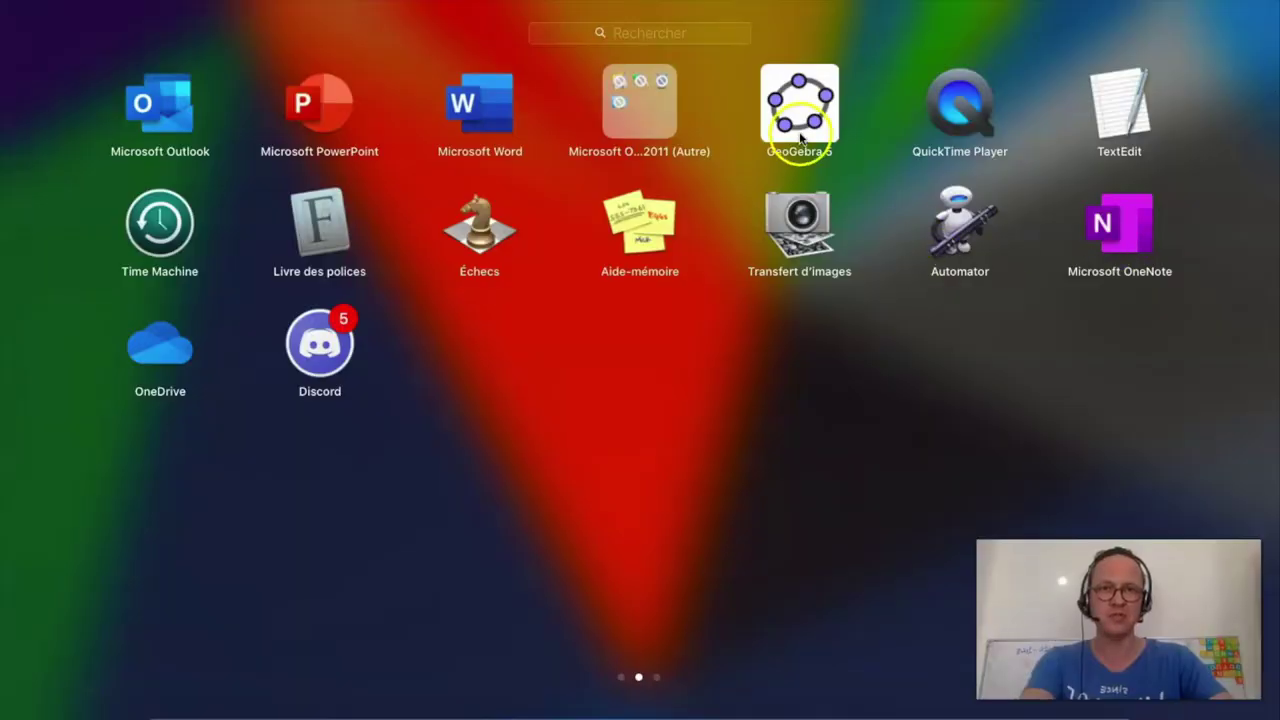
pyautogui.click(800, 112)
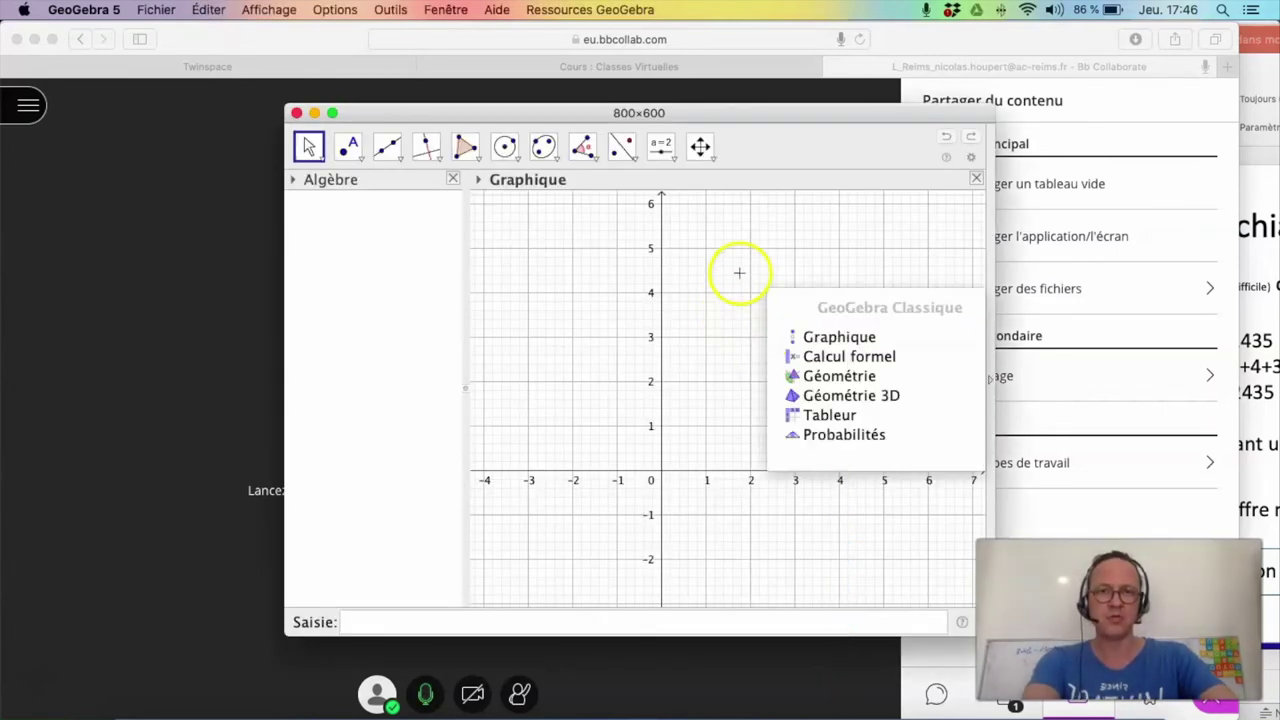
pyautogui.click(739, 272)
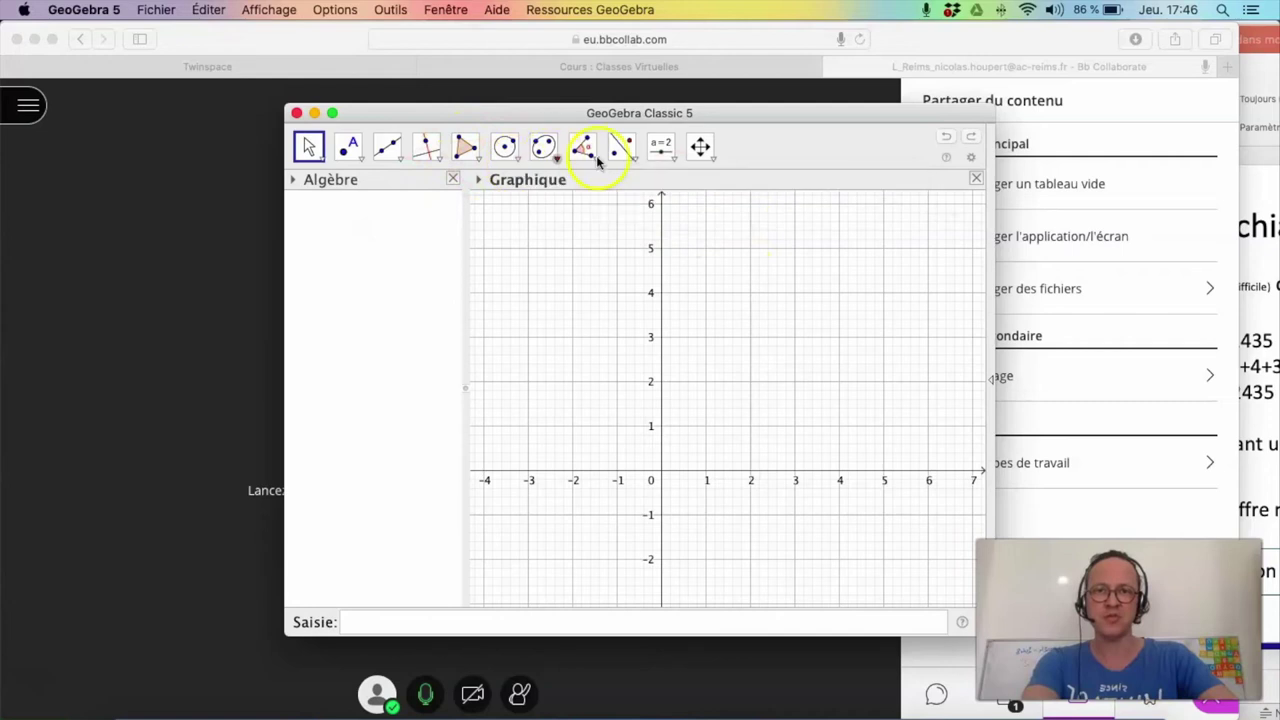
# - Create a slider named a on the GeoGebra graph with the slider tool
pyautogui.click(659, 152)
pyautogui.click(670, 160)
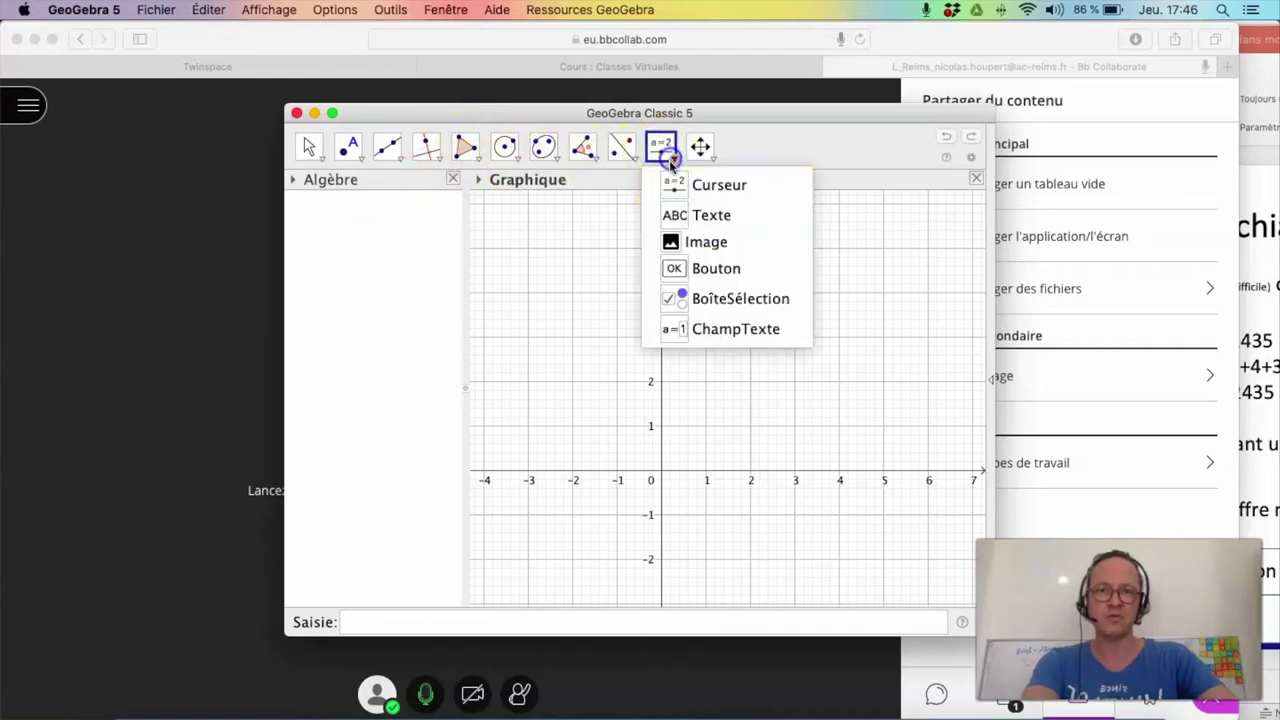
pyautogui.click(700, 183)
pyautogui.click(725, 298)
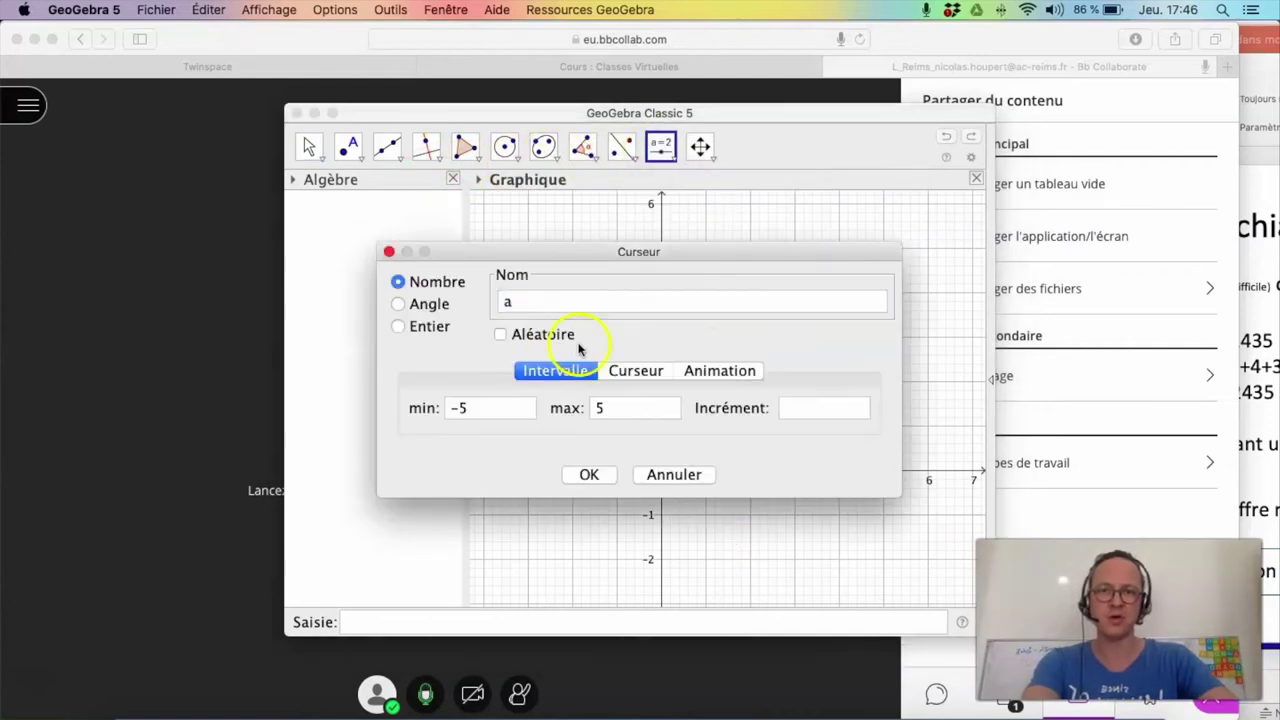
pyautogui.click(592, 475)
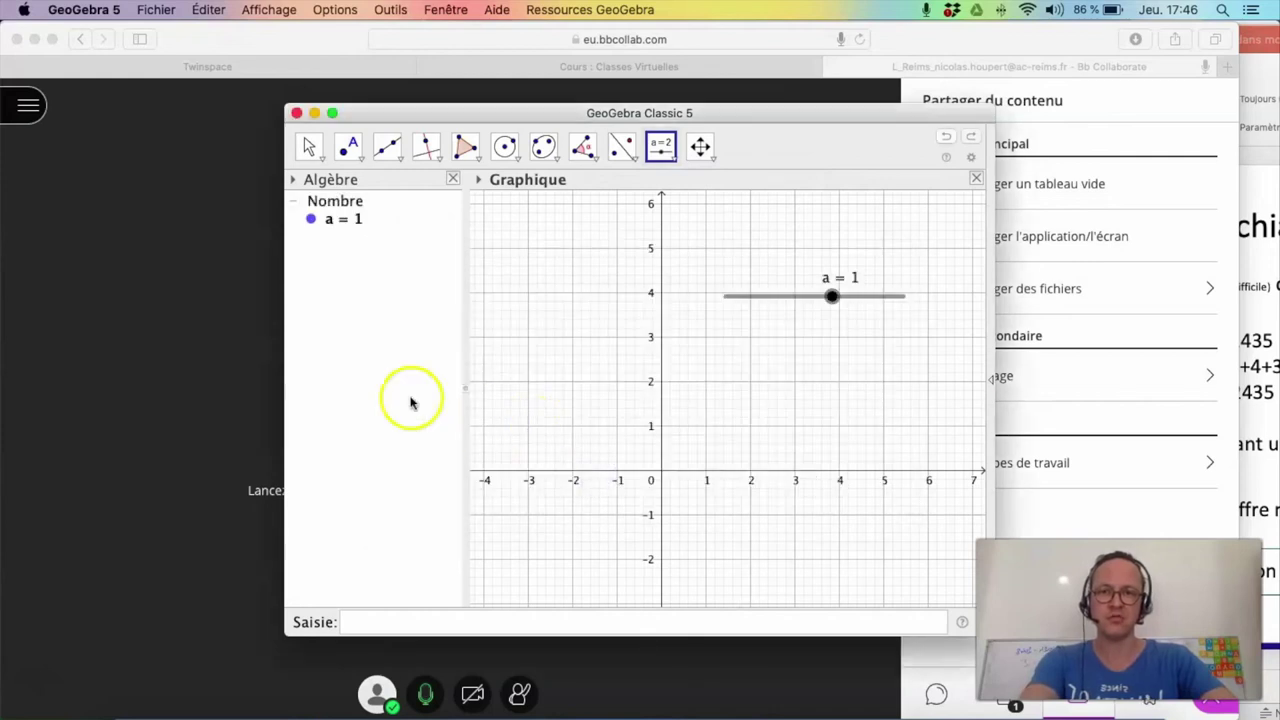
# - Enter f(x)=a*x+b in Saisie, decline a slider for b, and change b to 1
pyautogui.click(385, 625)
pyautogui.write('f(x)=a*')
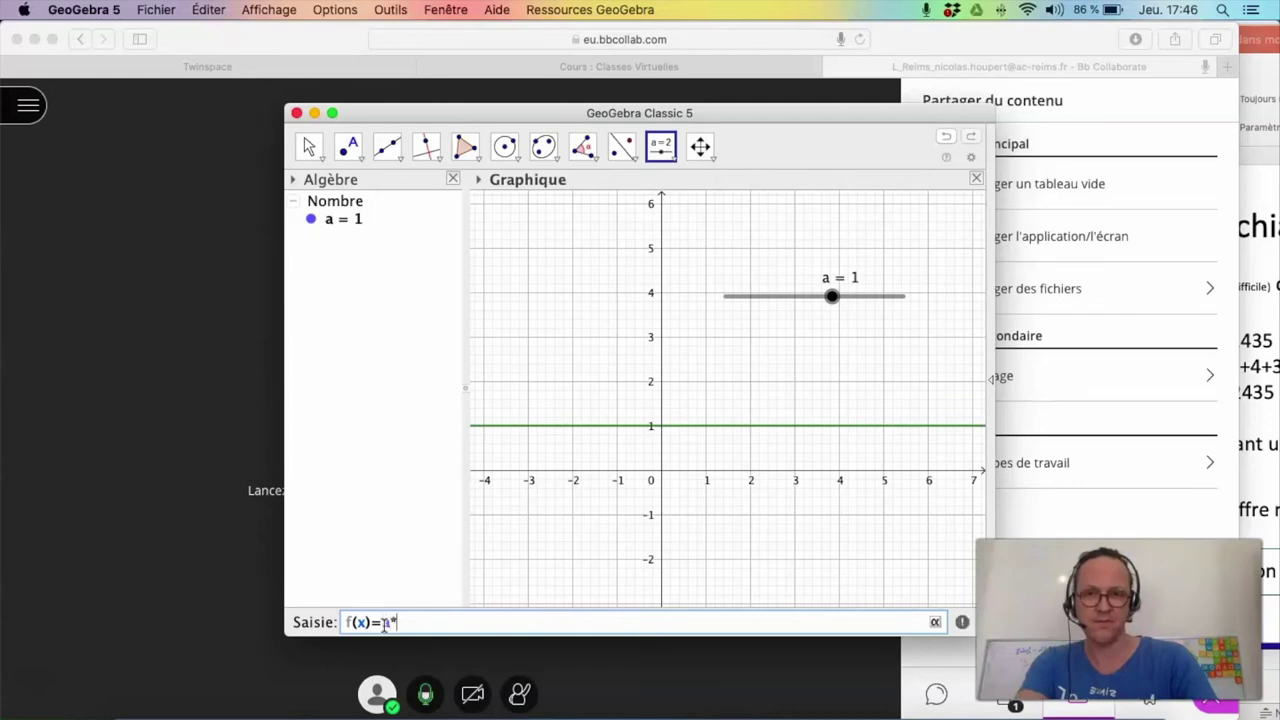
pyautogui.write('x+b')
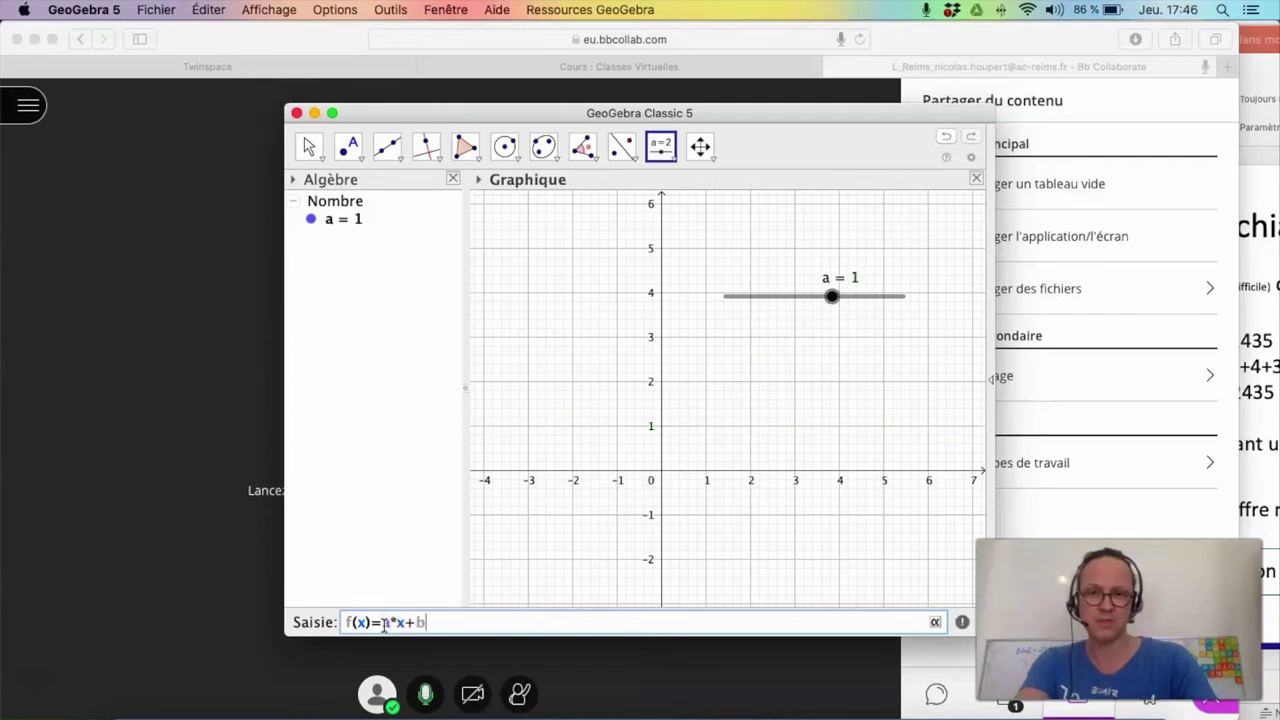
pyautogui.press('Return')
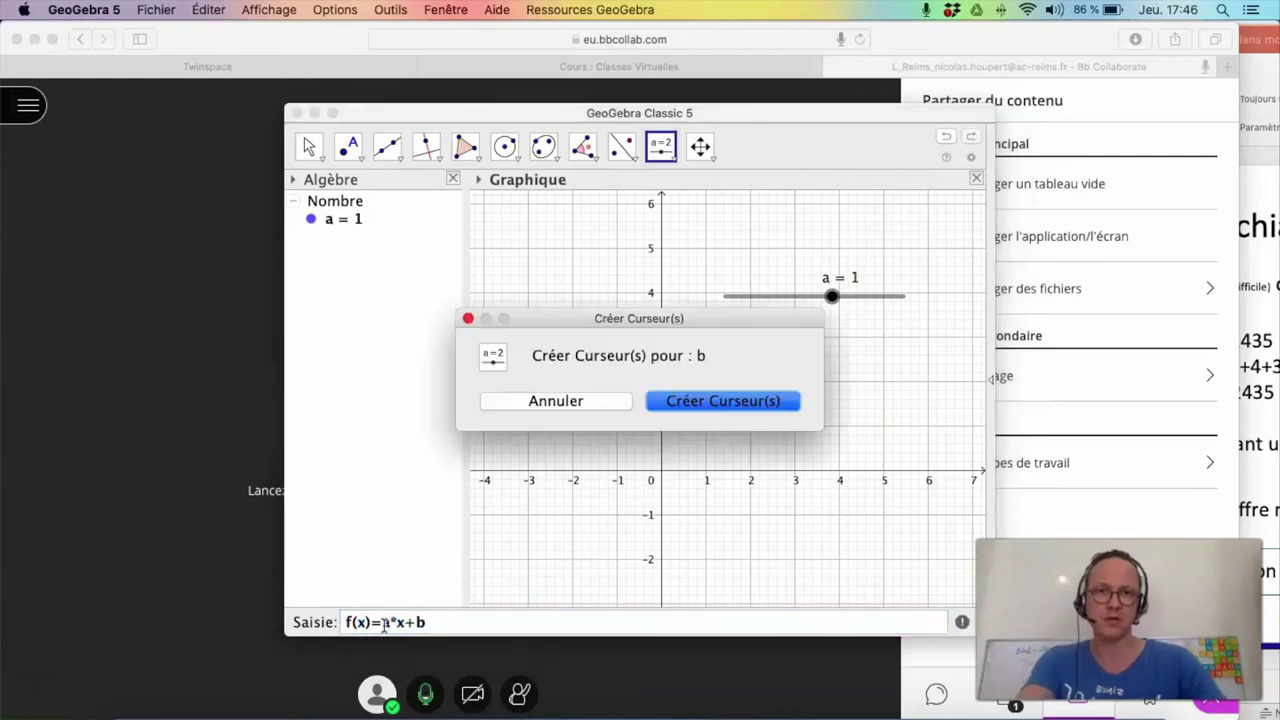
pyautogui.click(576, 412)
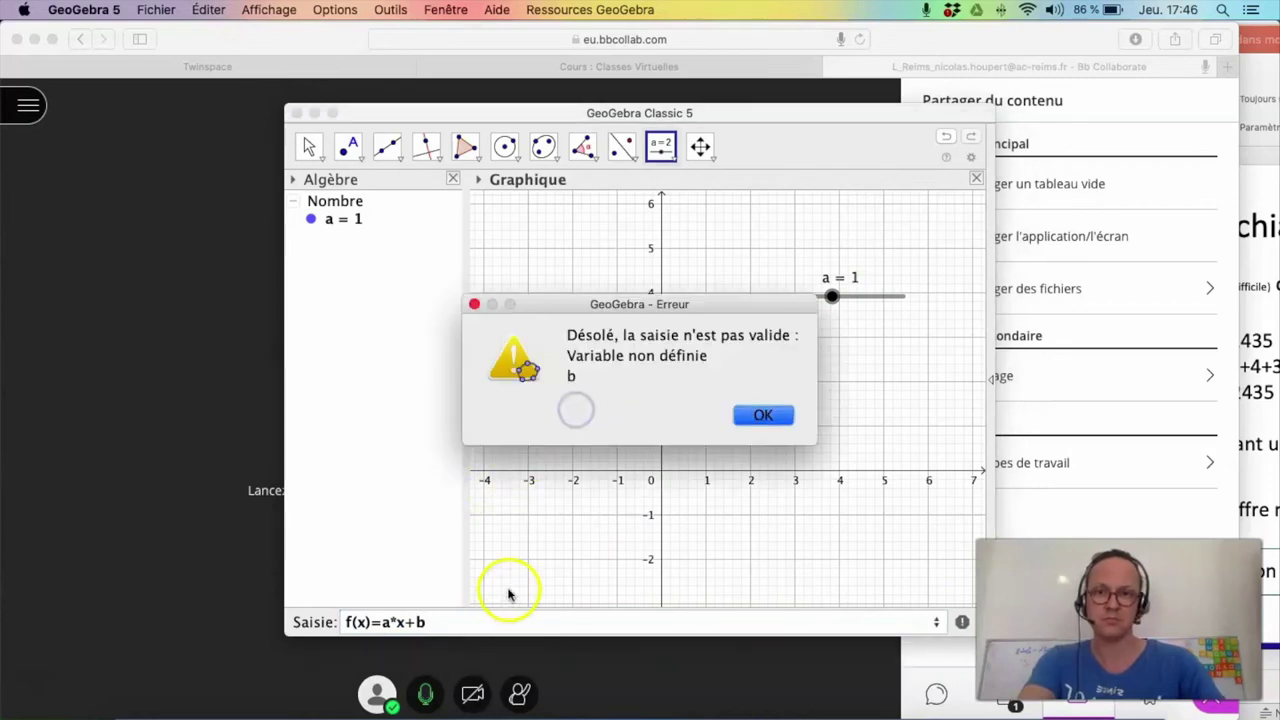
pyautogui.click(760, 418)
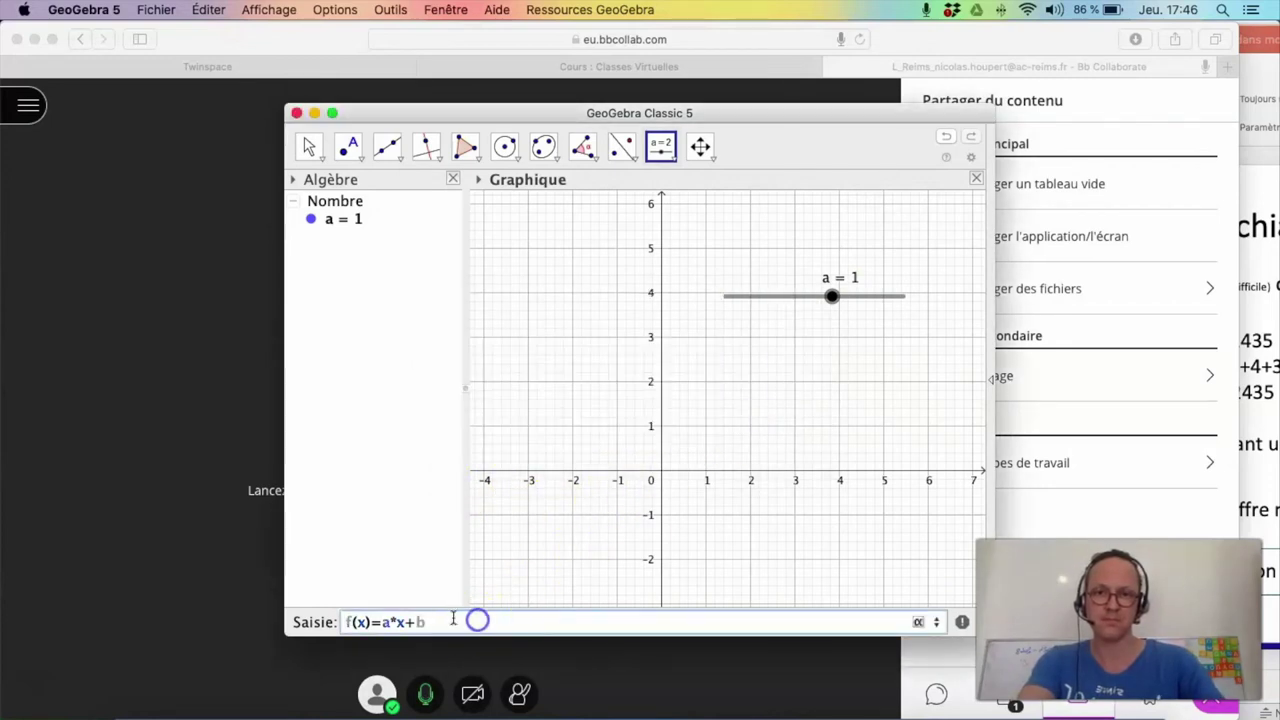
pyautogui.write('1')
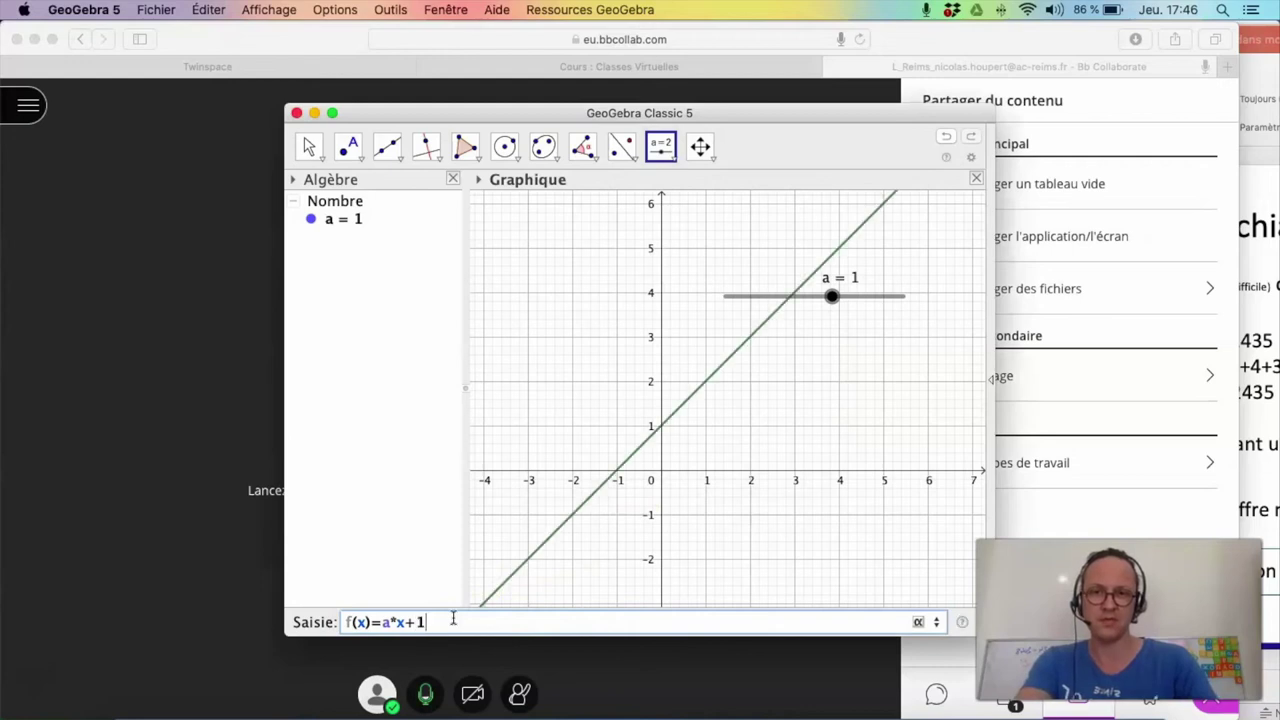
pyautogui.press('Return')
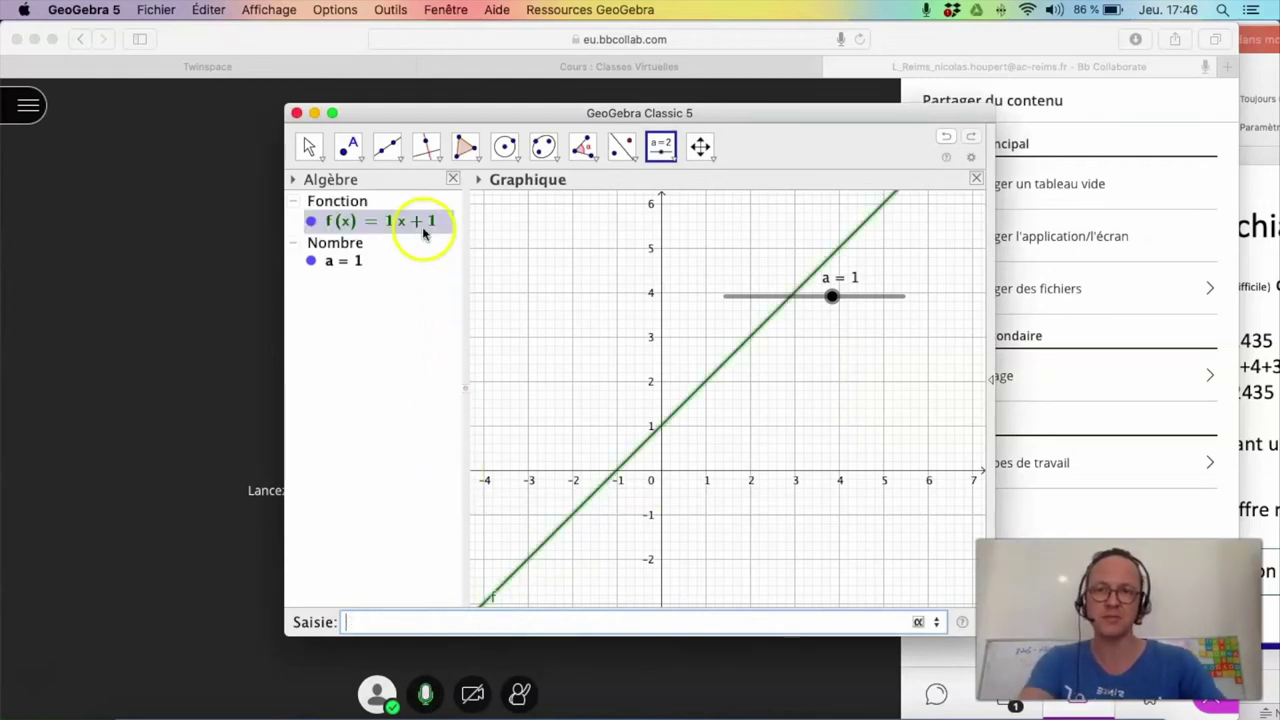
# - Animate slider a, move the GeoGebra window aside, and switch back to the Collaborate browser window
pyautogui.rightClick(357, 262)
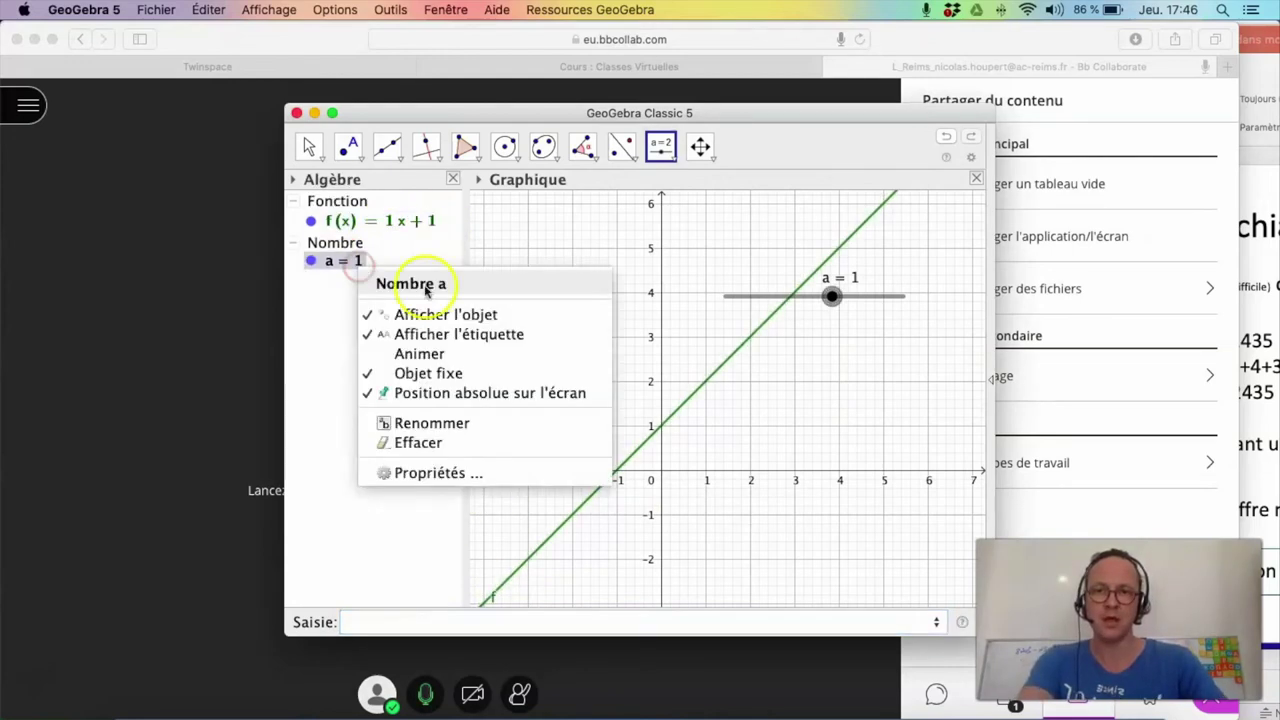
pyautogui.click(425, 353)
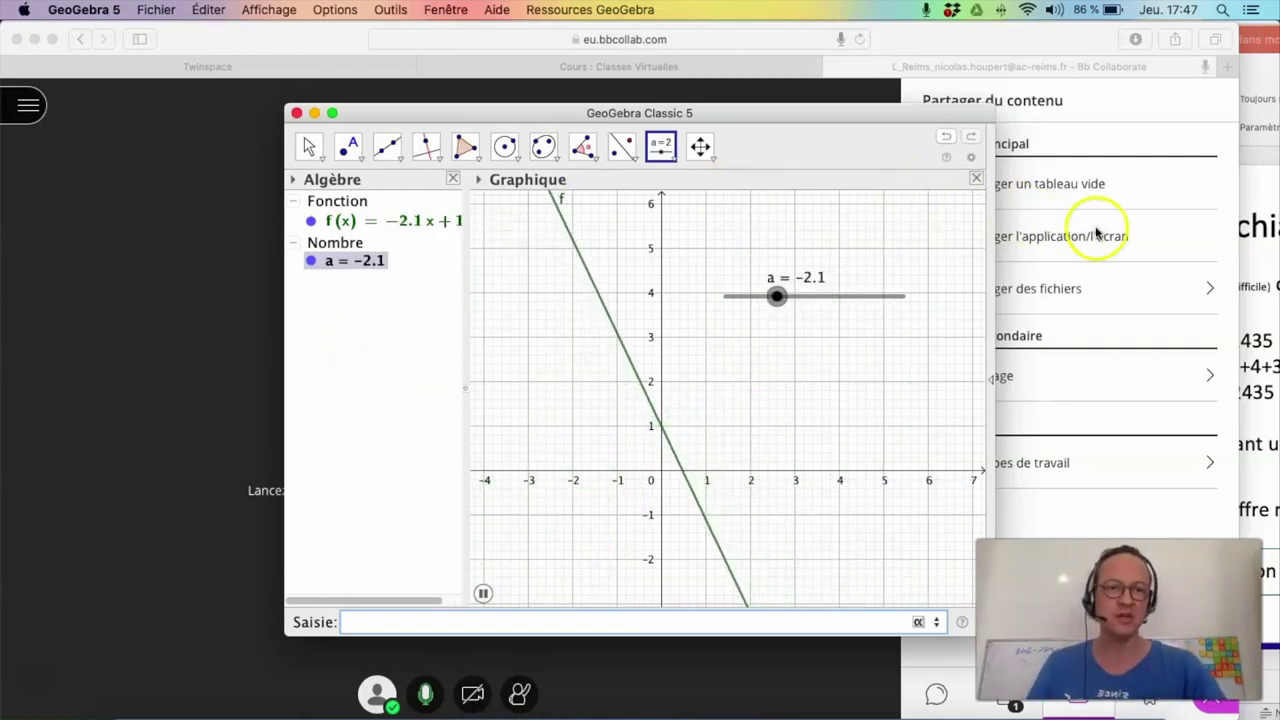
pyautogui.moveTo(876, 122); pyautogui.dragTo(712, 127)
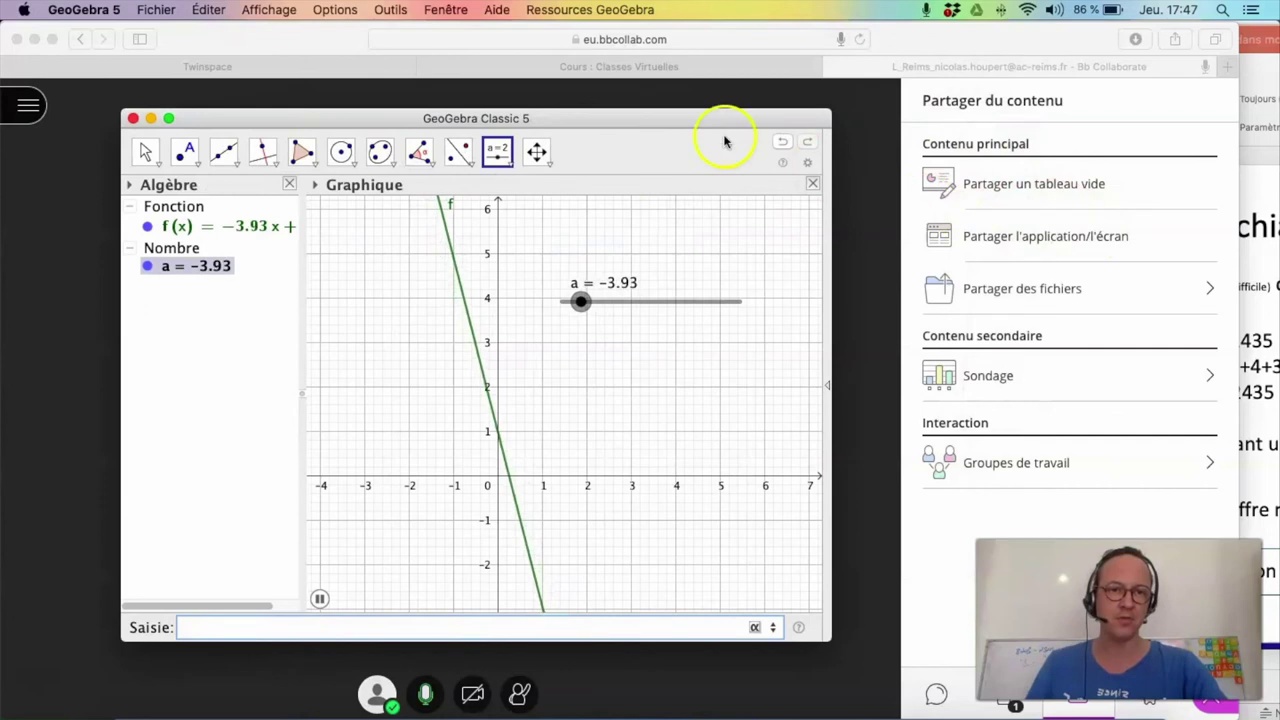
pyautogui.click(1056, 237)
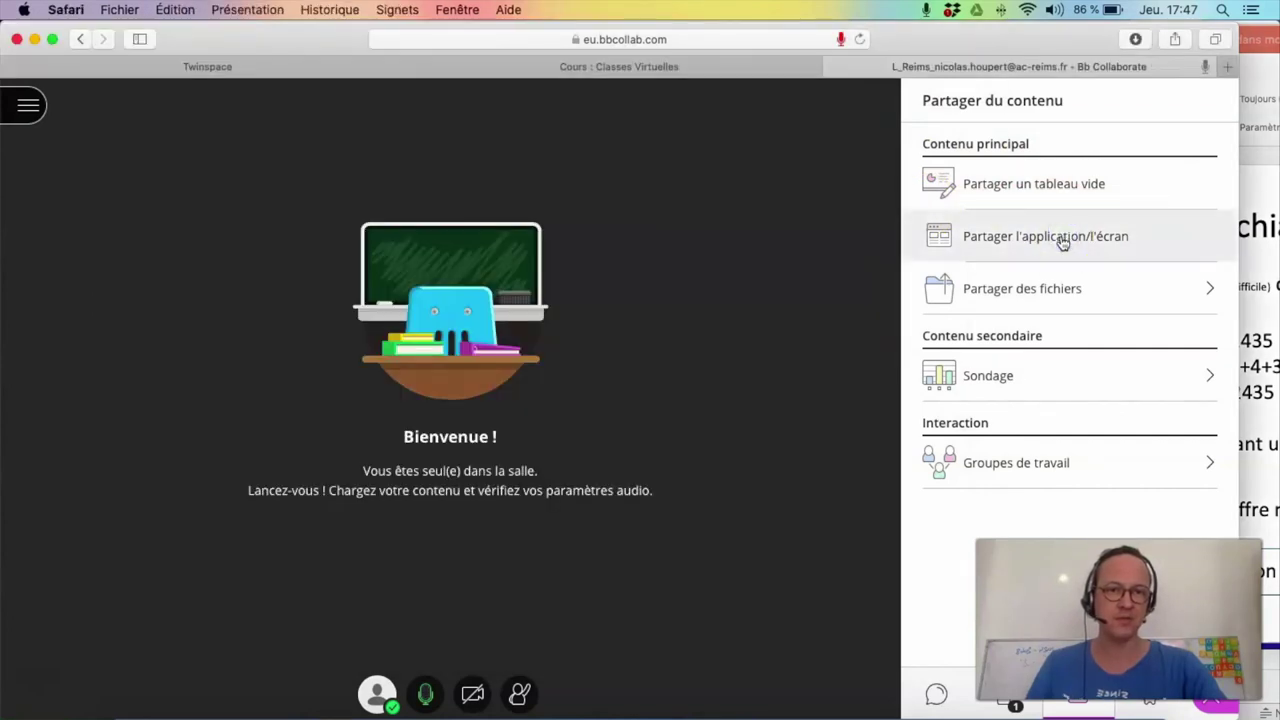
# - Share the GeoGebra application with the class, allowing the browser screen access
pyautogui.click(1060, 239)
pyautogui.click(823, 166)
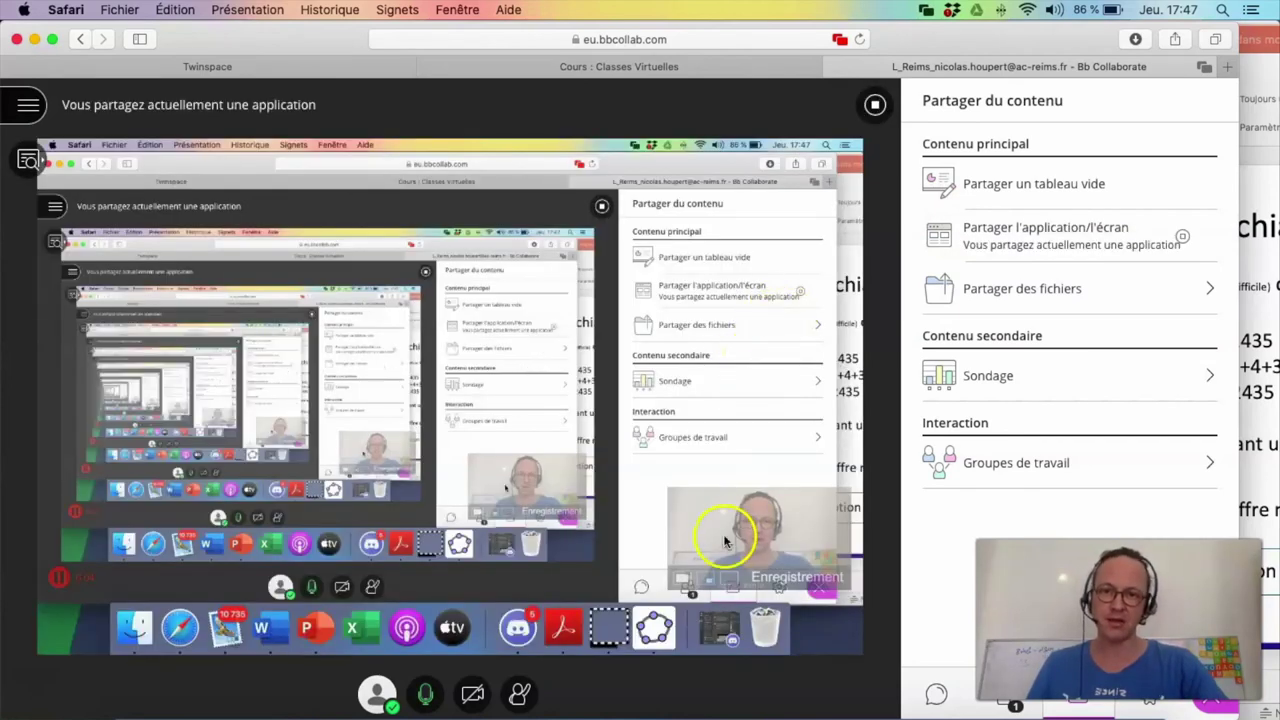
pyautogui.click(948, 710)
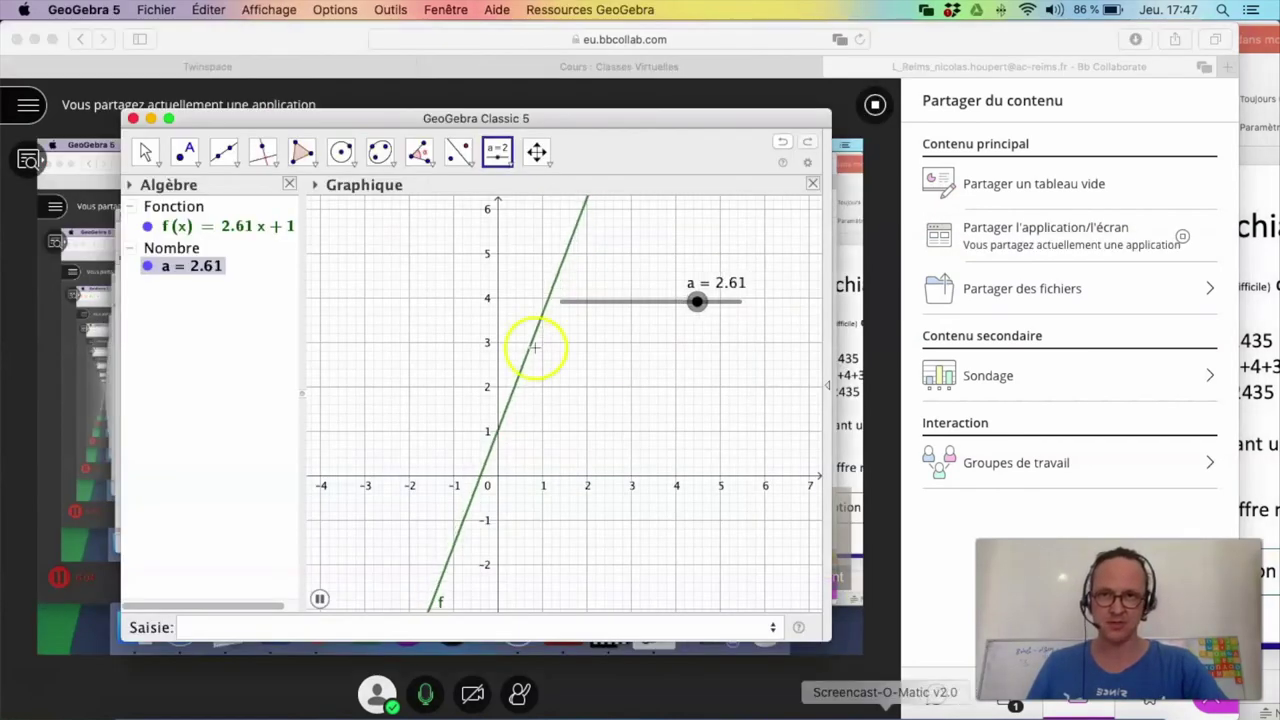
# - Enlarge and reposition the shared GeoGebra window around the animated line
pyautogui.moveTo(586, 126)
pyautogui.mouseDown()
pyautogui.moveTo(603, 157)
pyautogui.moveTo(496, 104)
pyautogui.mouseUp()
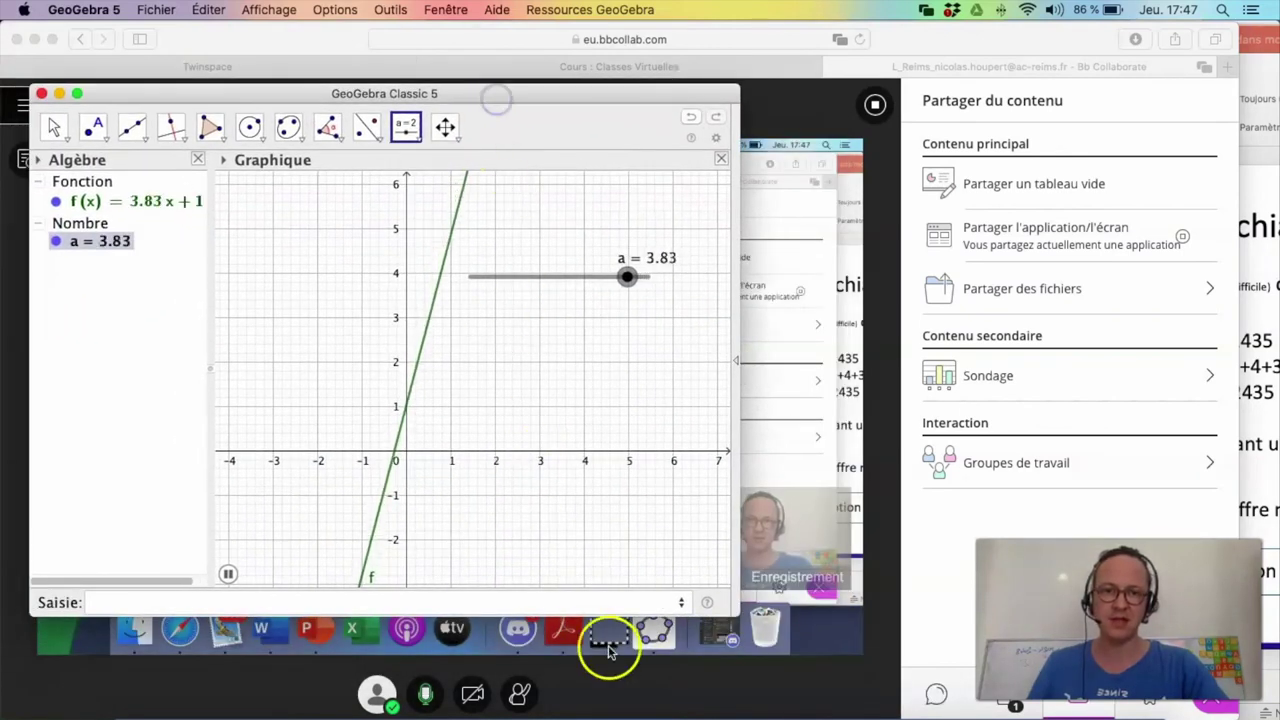
pyautogui.moveTo(738, 614); pyautogui.dragTo(996, 666)
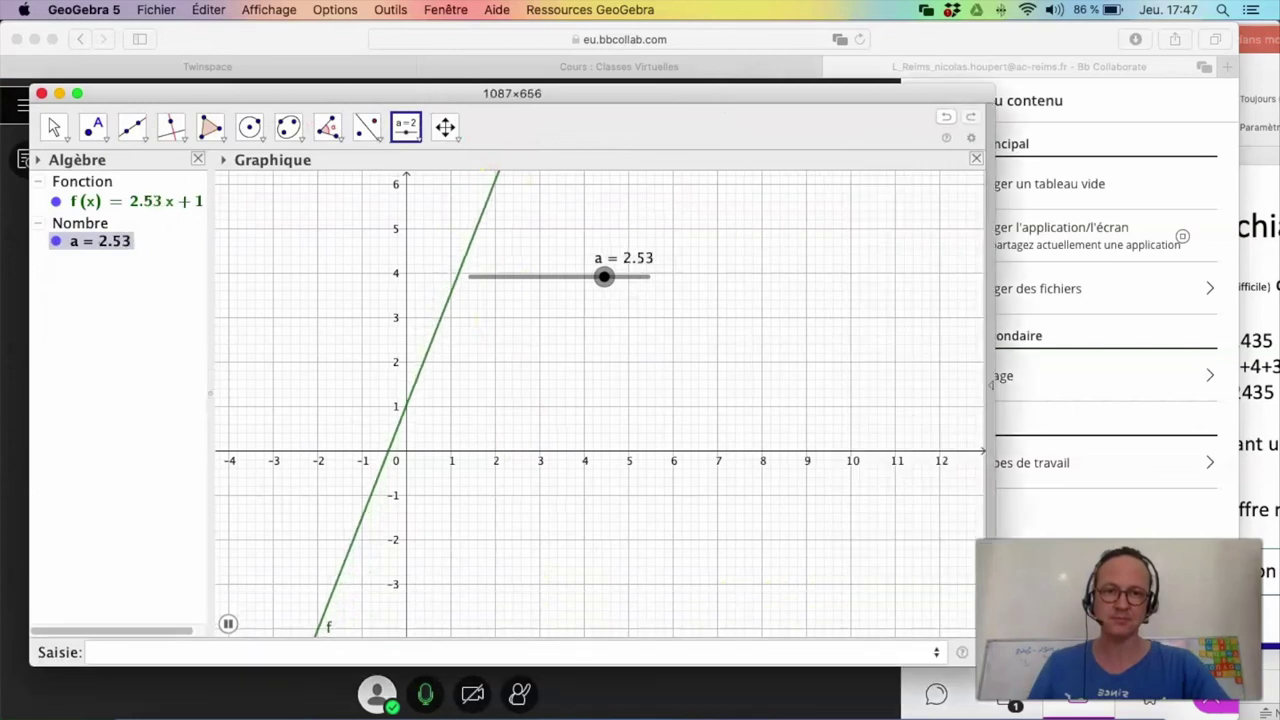
pyautogui.moveTo(433, 96); pyautogui.dragTo(838, 103)
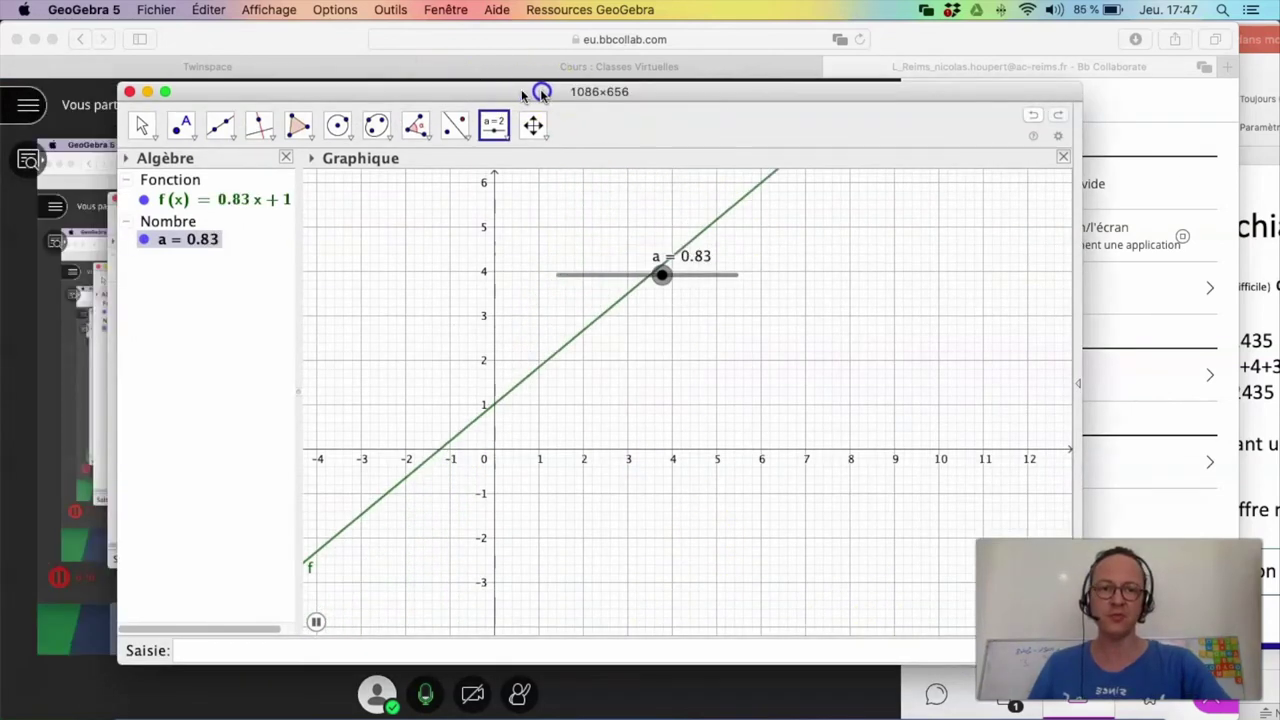
pyautogui.moveTo(838, 150); pyautogui.dragTo(432, 80)
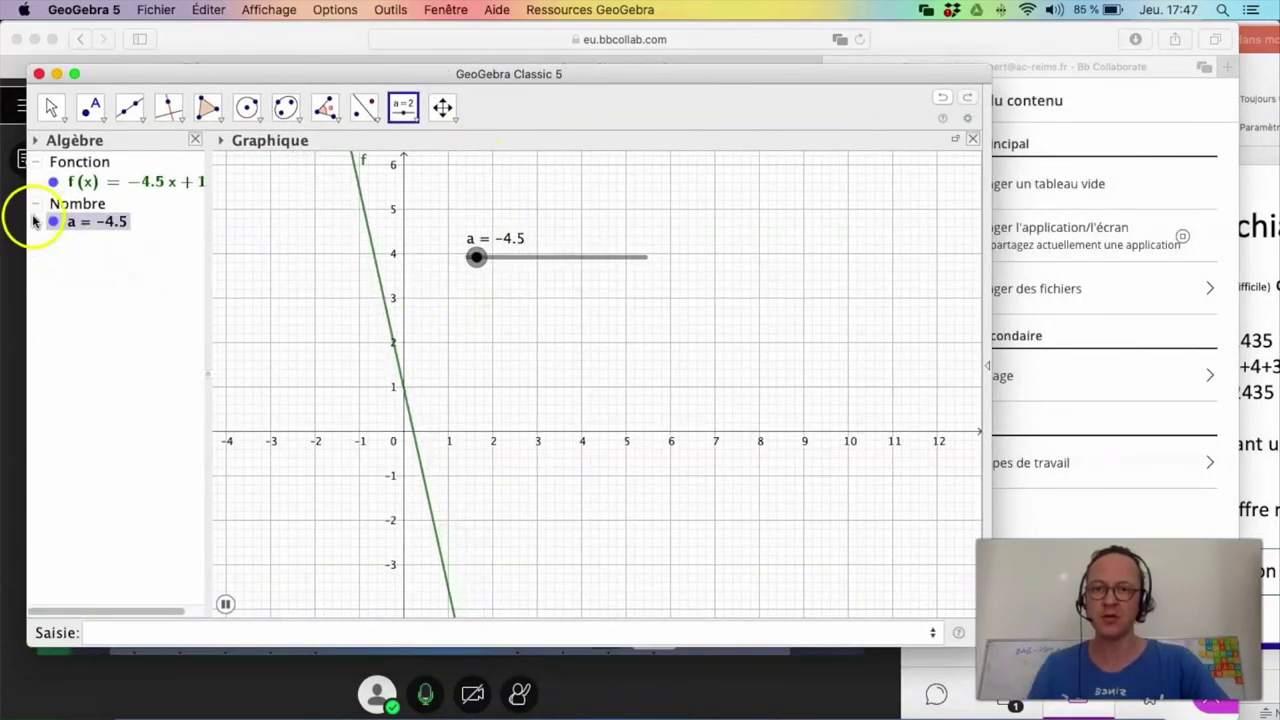
# - Pause the animation, run it briefly, stop it at a = 1.73, then return to Collaborate
pyautogui.click(226, 604)
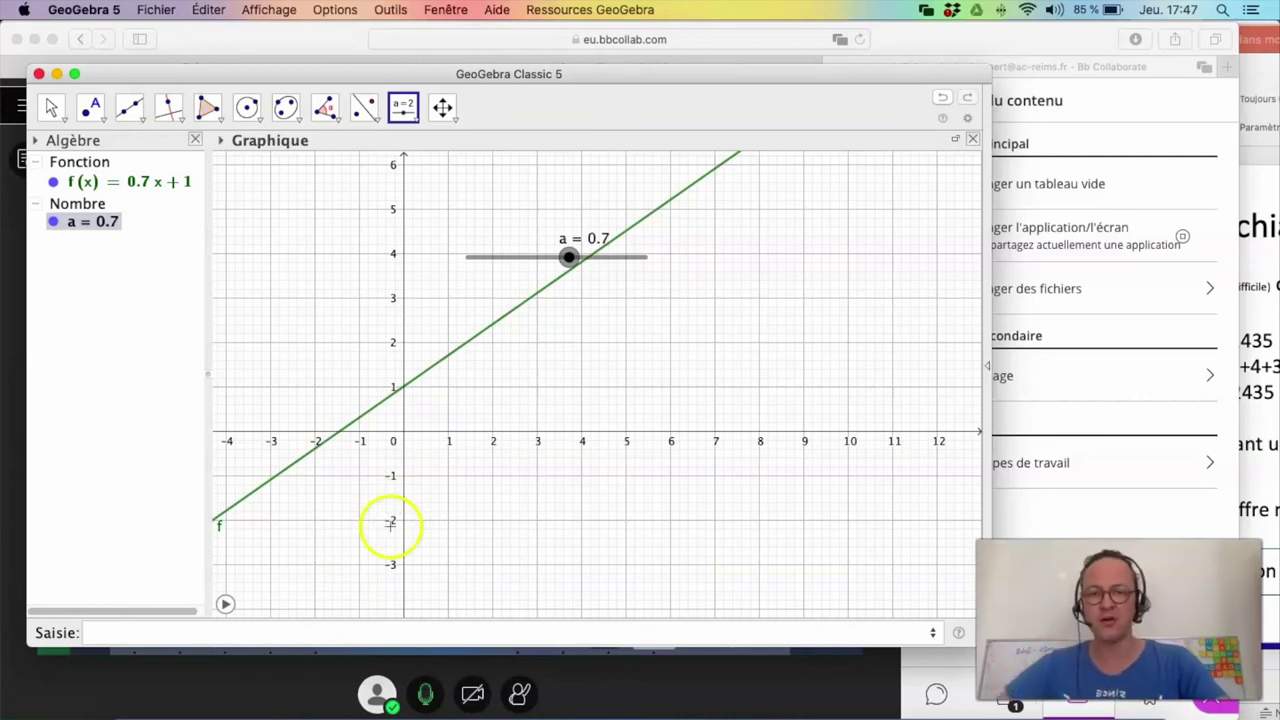
pyautogui.click(226, 607)
pyautogui.click(226, 606)
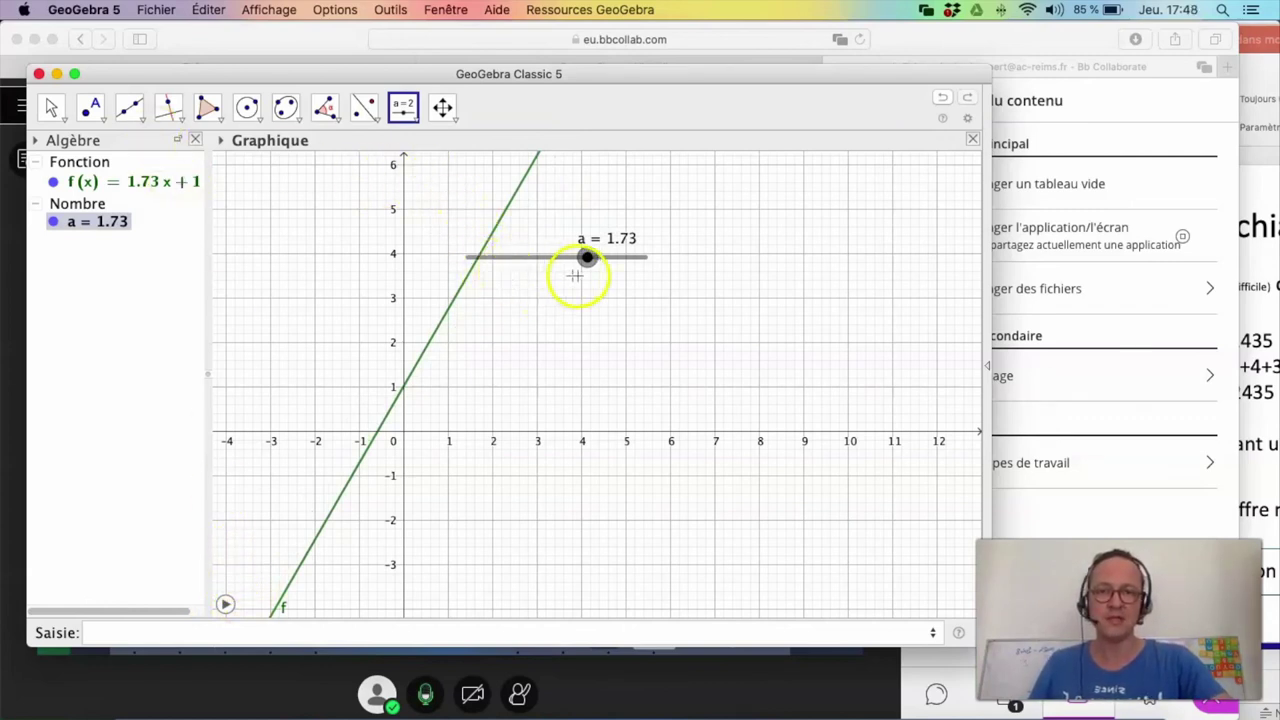
pyautogui.click(1131, 97)
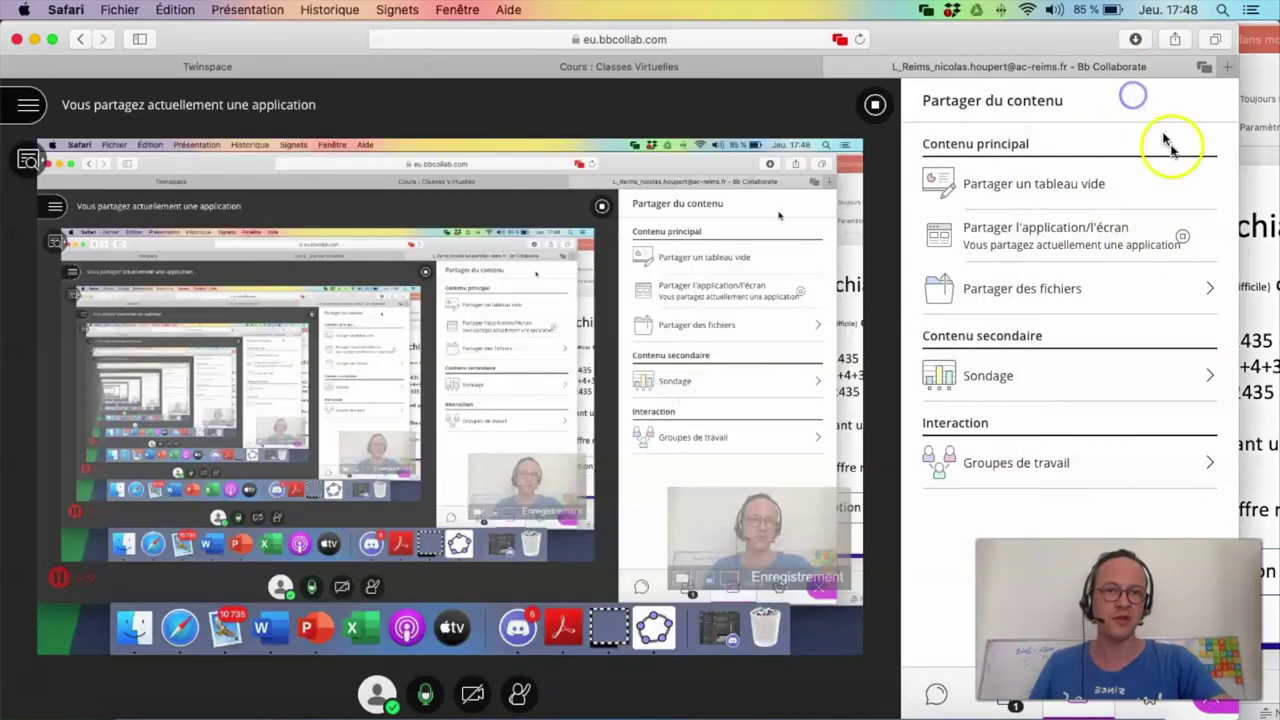
# - Stop sharing the GeoGebra application and slightly resize the Safari window
pyautogui.click(1182, 238)
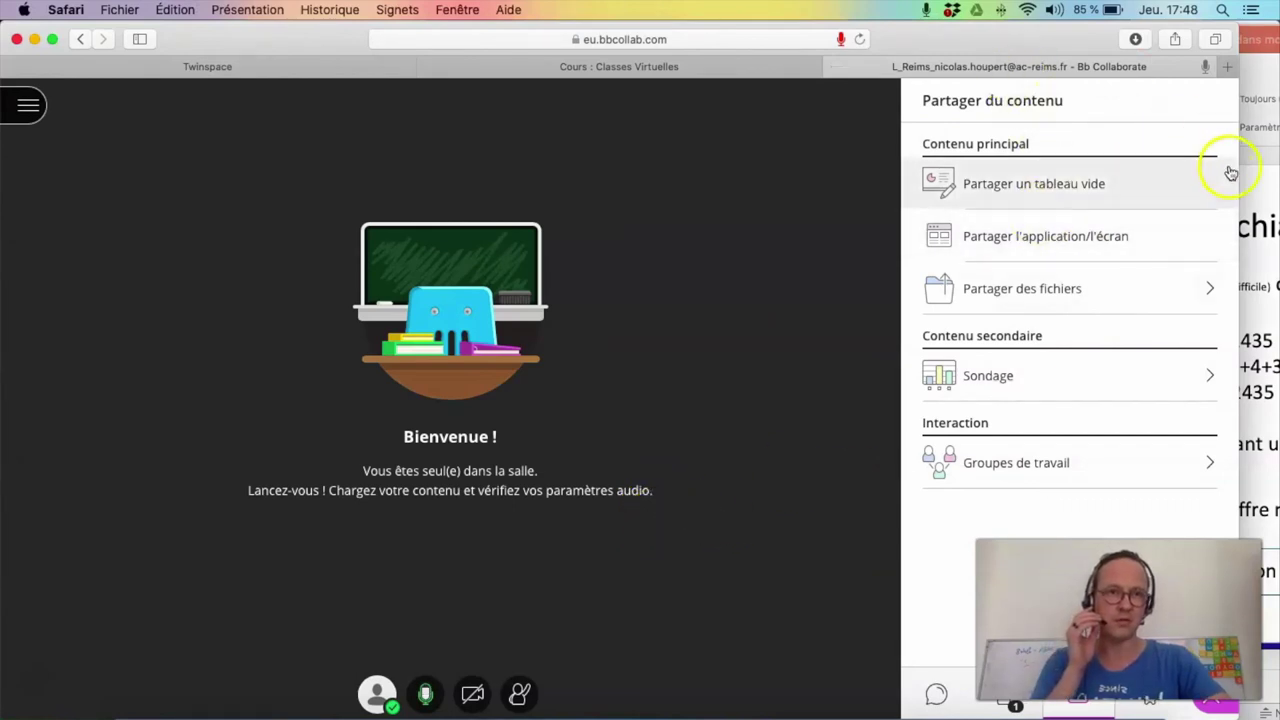
pyautogui.moveTo(1237, 161); pyautogui.dragTo(1264, 141)
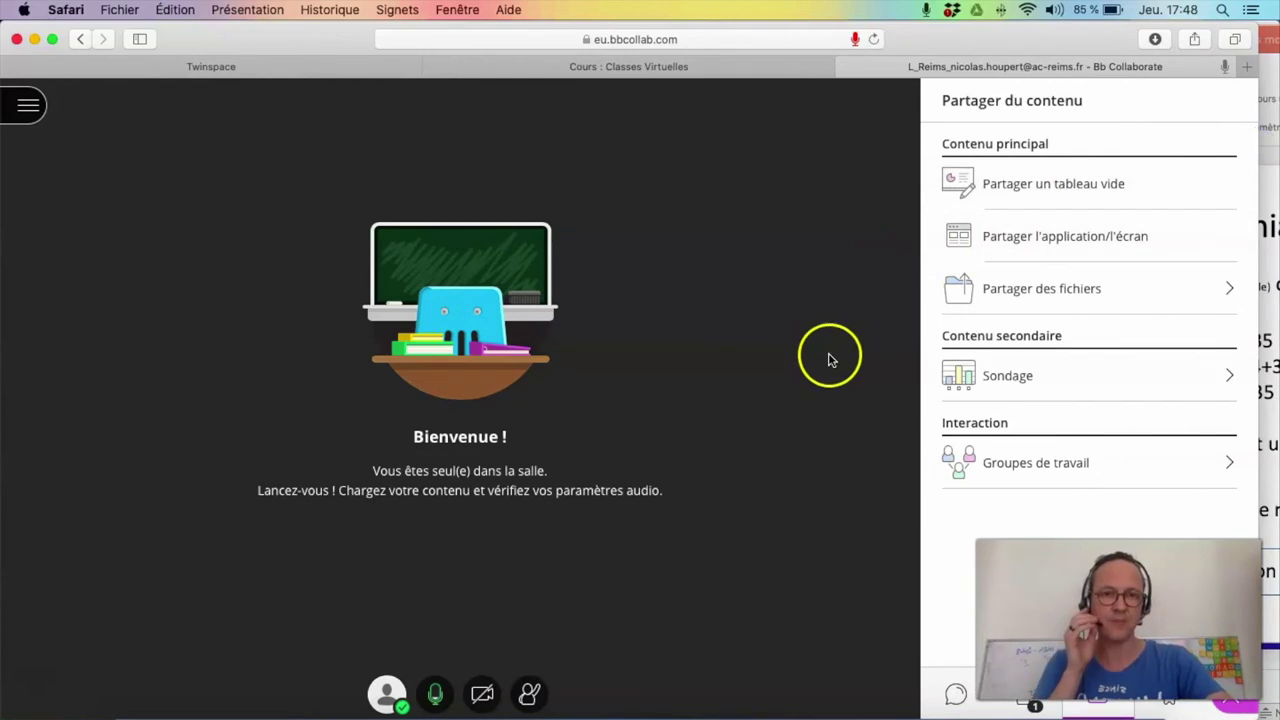